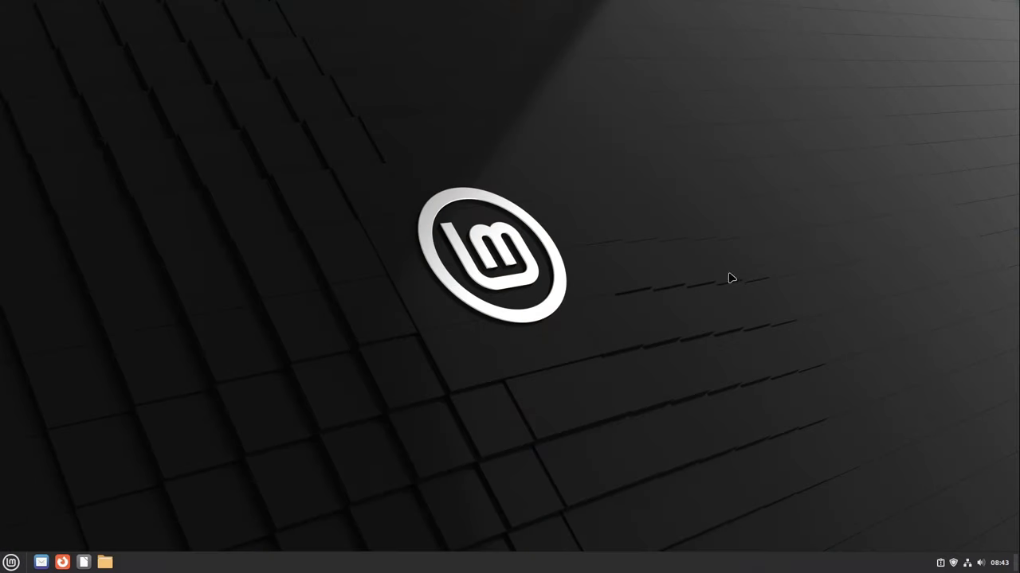
In Firefox, download the Pixabay misty mountain photo at 1920×1200 as mountains-7427622_1920.jpg
click(57, 563)
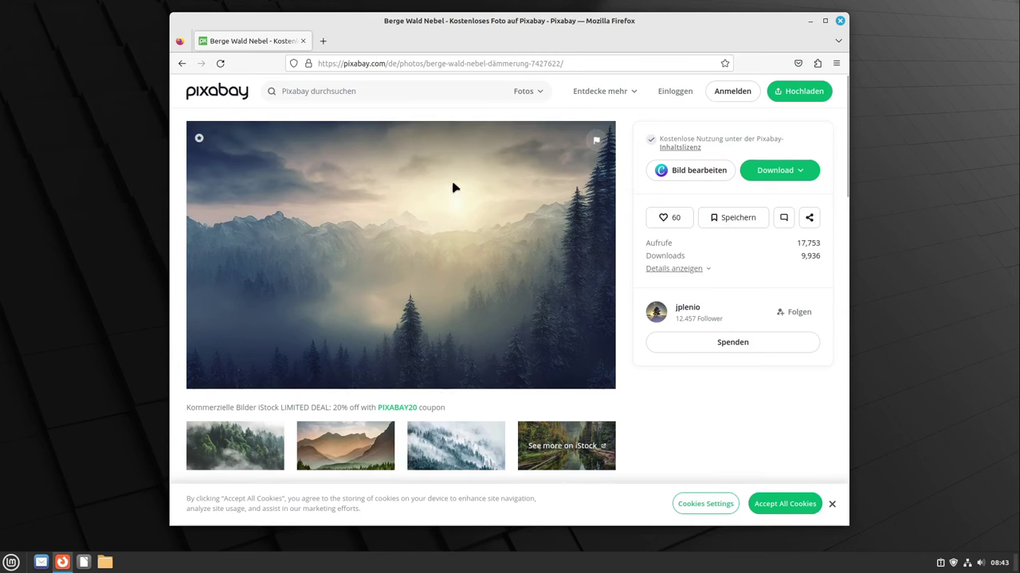
click(783, 175)
click(659, 250)
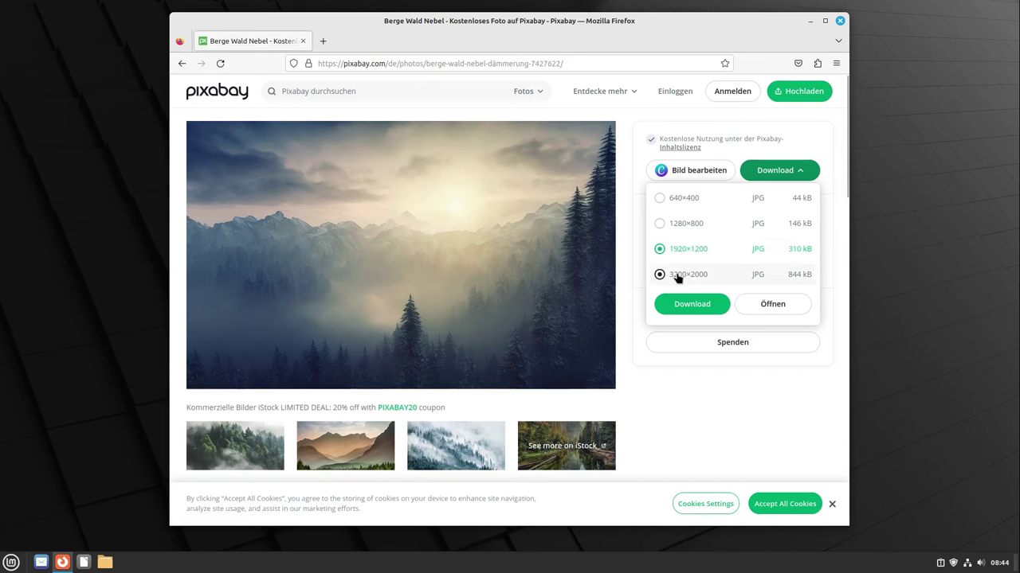
click(714, 306)
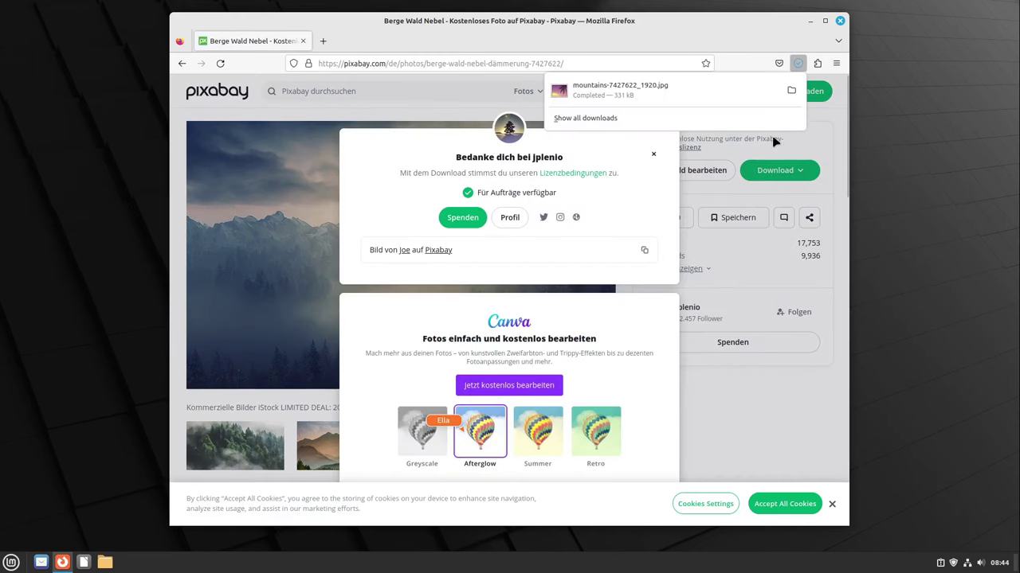
Move the downloaded mountains-7427622_1920.jpg into the Pictures folder
click(791, 91)
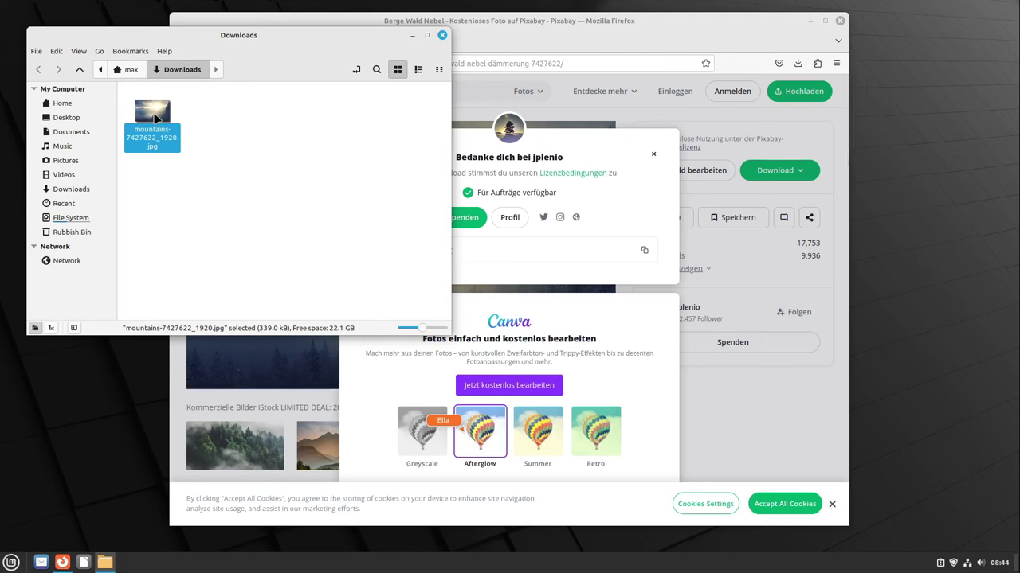
drag(153, 114, 77, 160)
drag(152, 118, 70, 161)
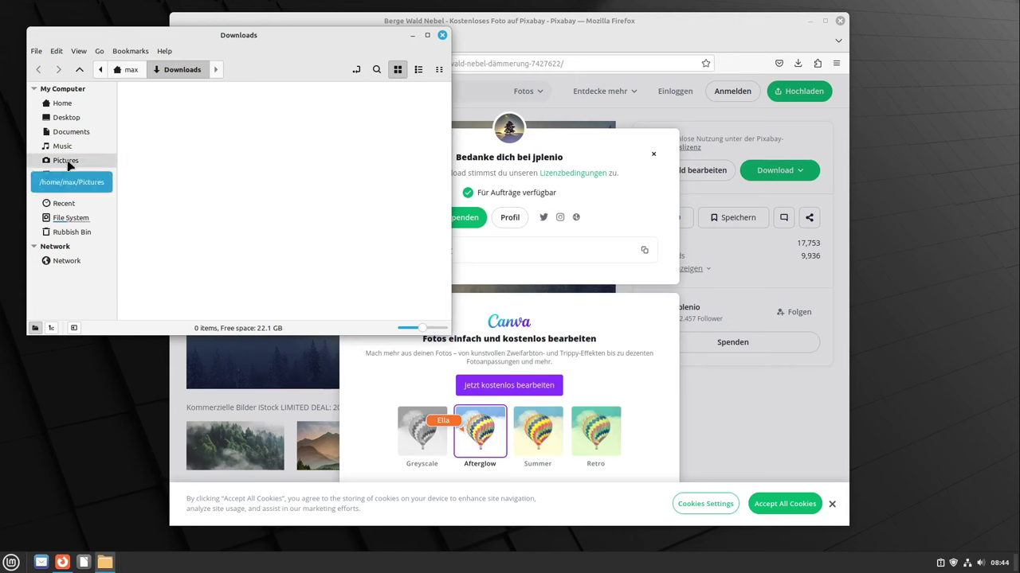
Set mountains-7427622_1920.jpg in Pictures as the desktop wallpaper and close Nemo
click(136, 71)
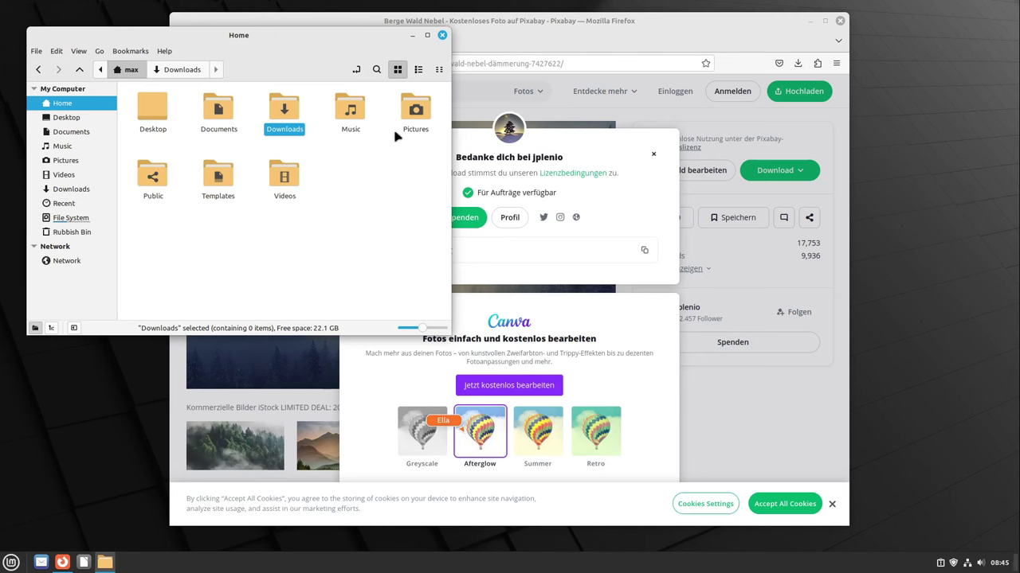
double_click(408, 121)
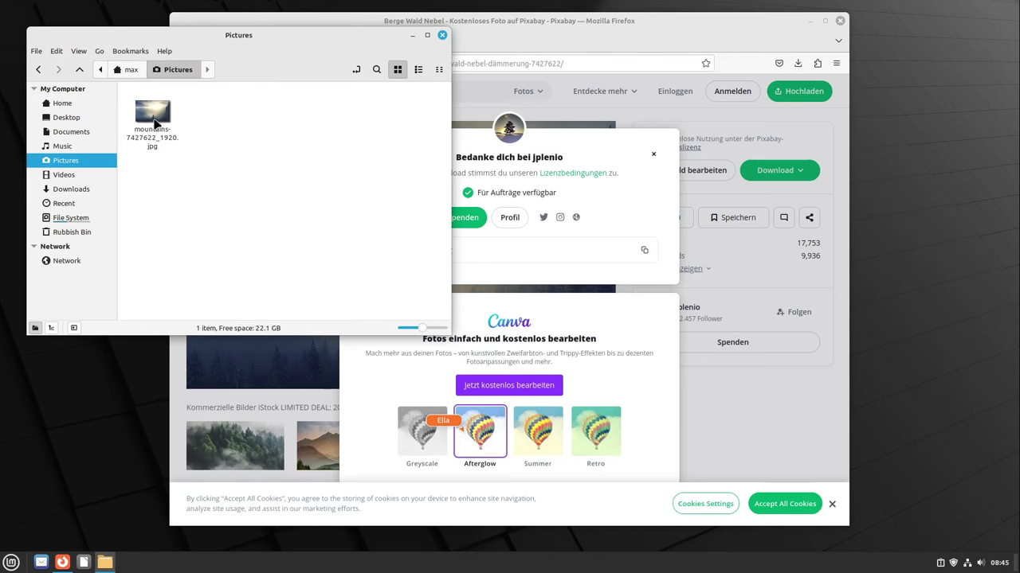
right_click(156, 120)
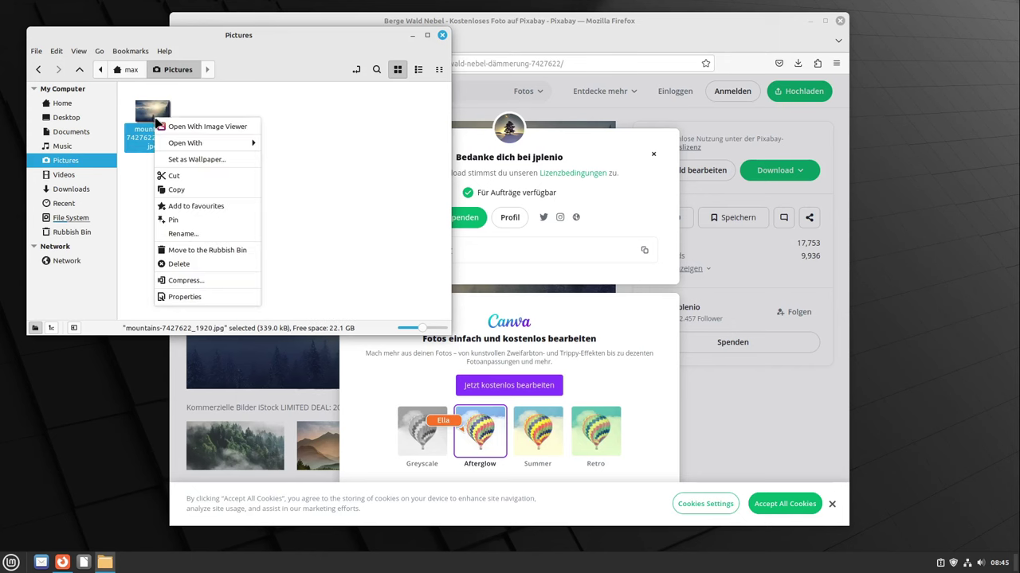
click(197, 160)
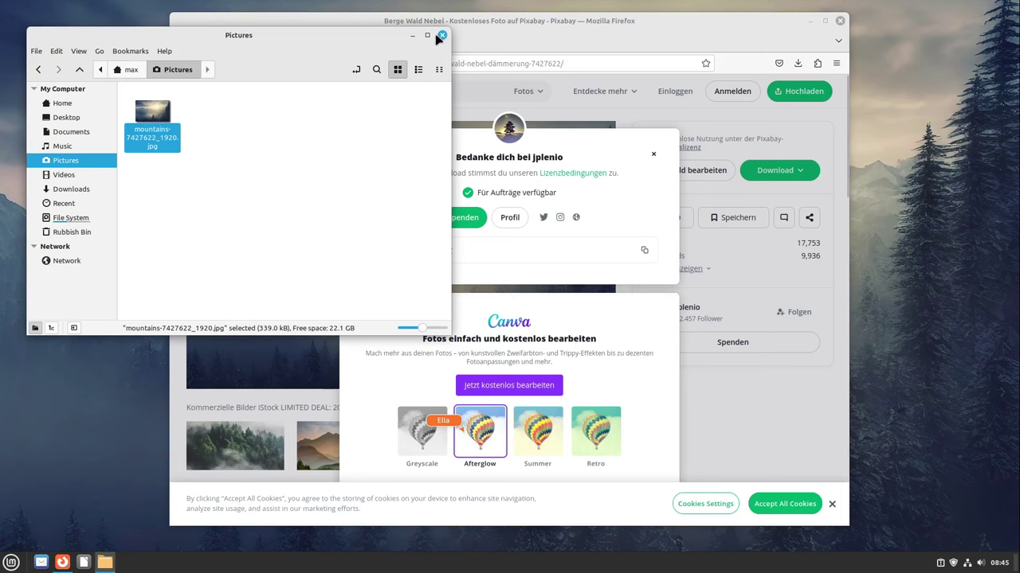
click(443, 36)
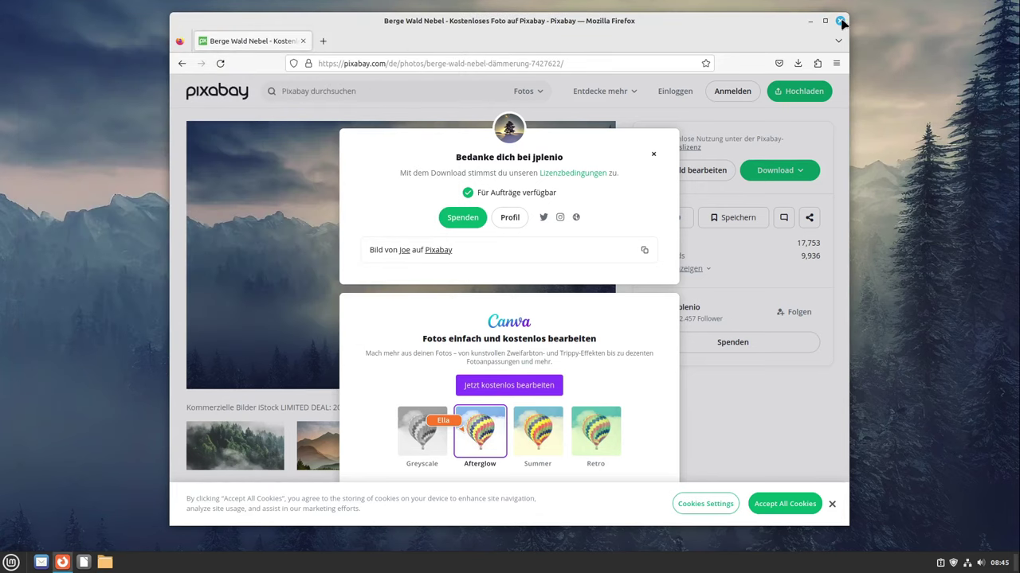
Close Firefox and move the panel to the top screen edge
click(840, 22)
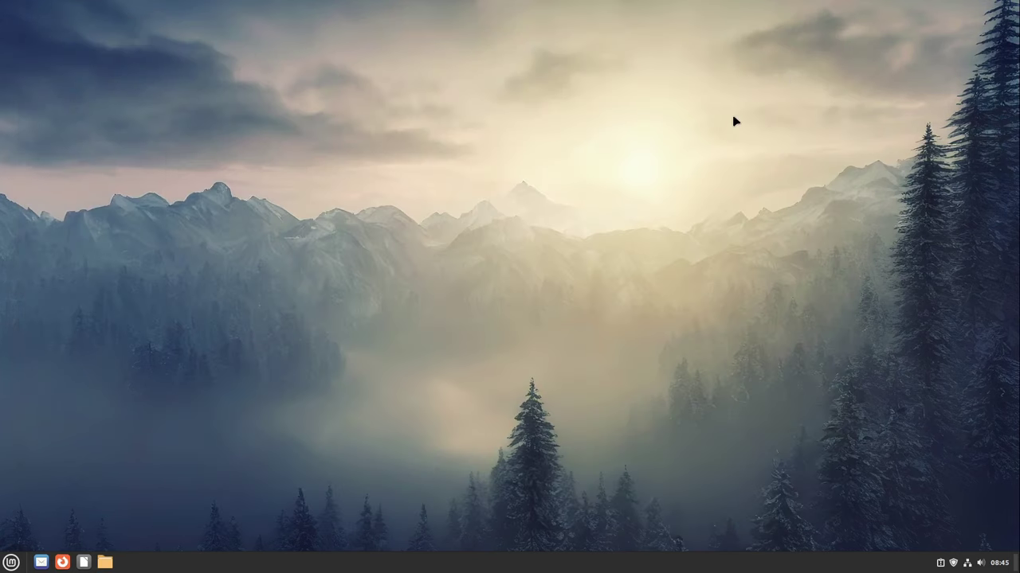
right_click(502, 565)
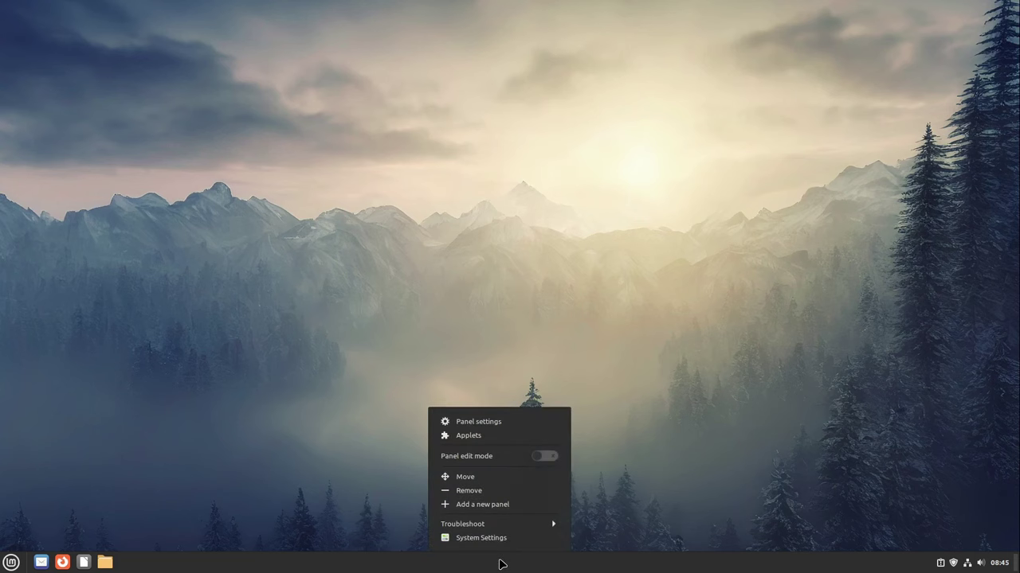
click(483, 478)
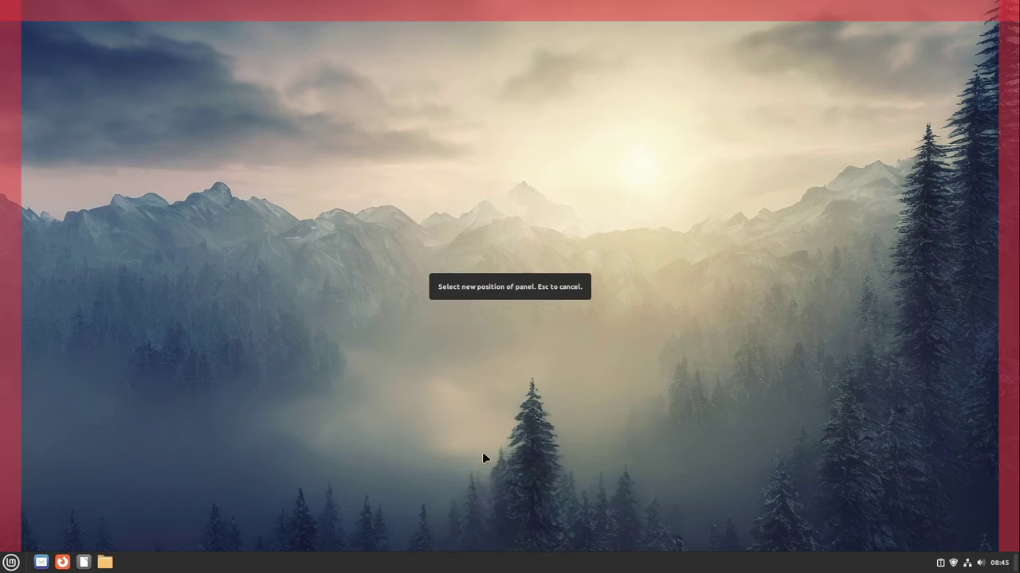
click(470, 16)
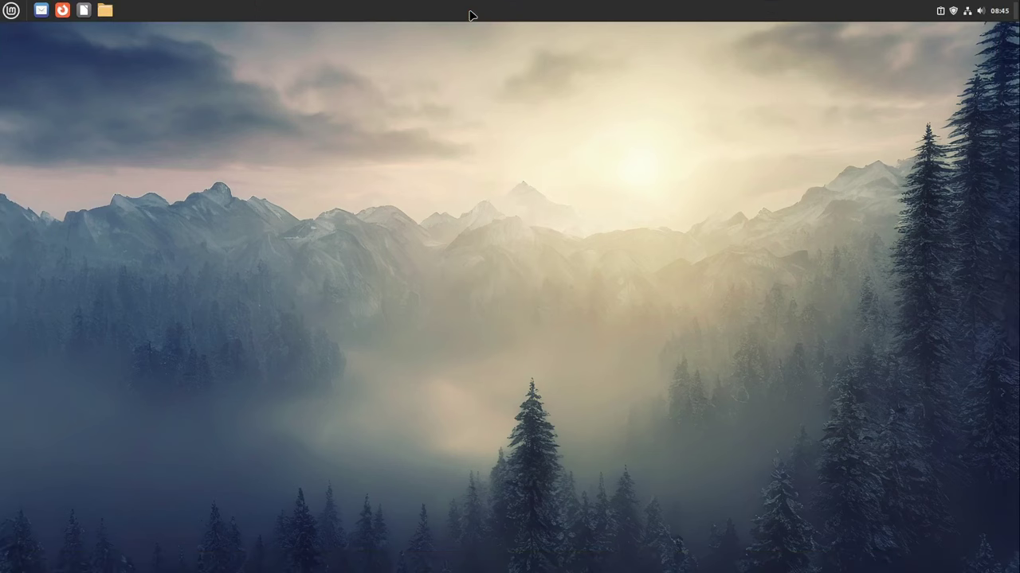
Turn on panel edit mode and drag the clock to the centre of the panel
right_click(470, 15)
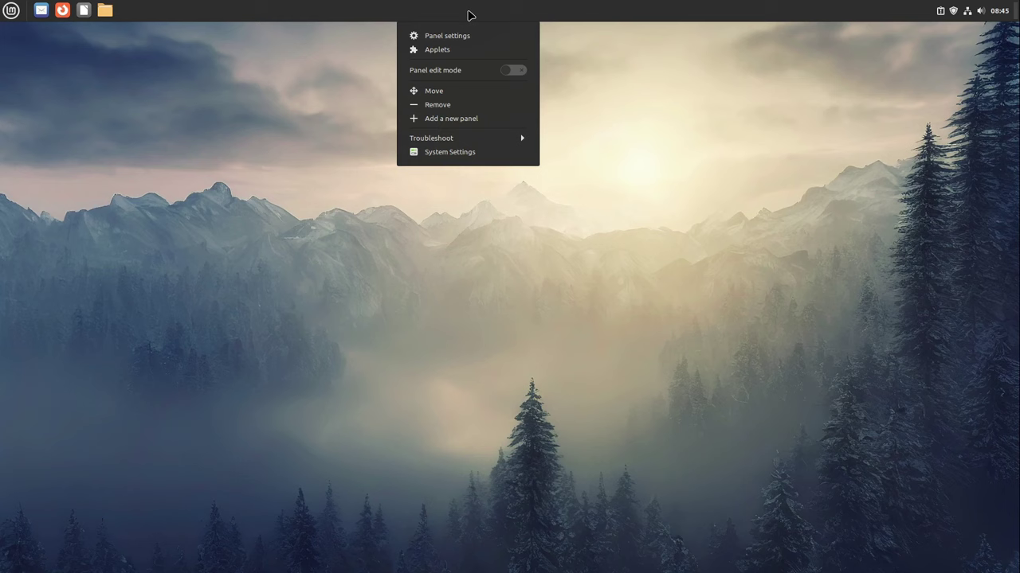
click(475, 77)
click(833, 88)
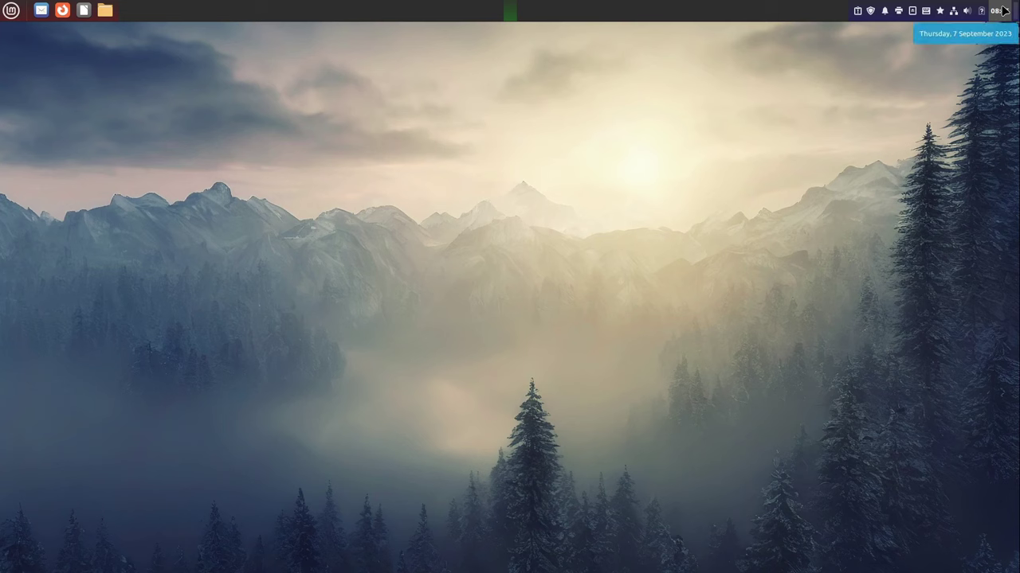
drag(1004, 10, 510, 13)
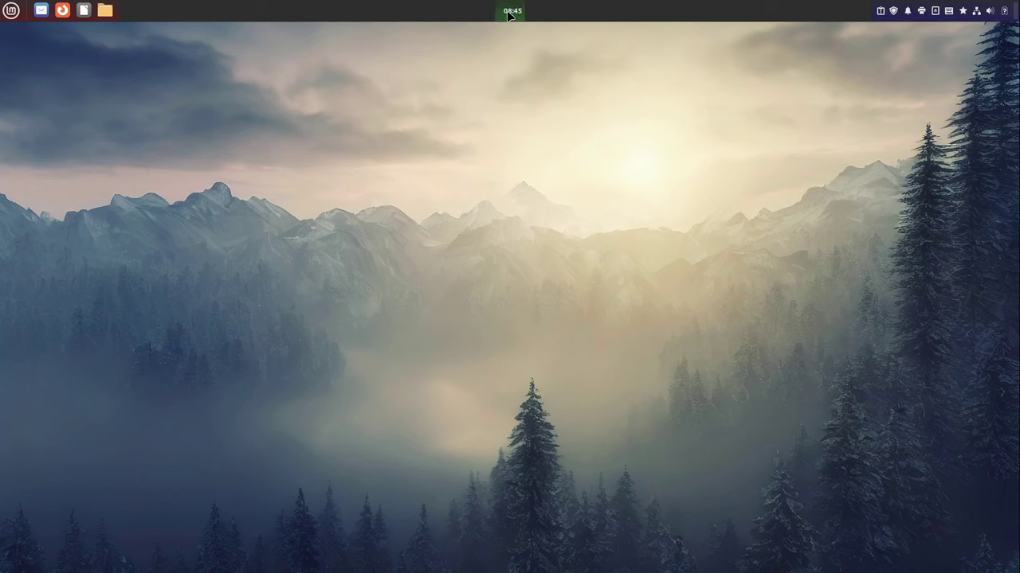
Remove the Corner bar, Grouped window list and Separator applets, confirming Yes for each
right_click(1015, 14)
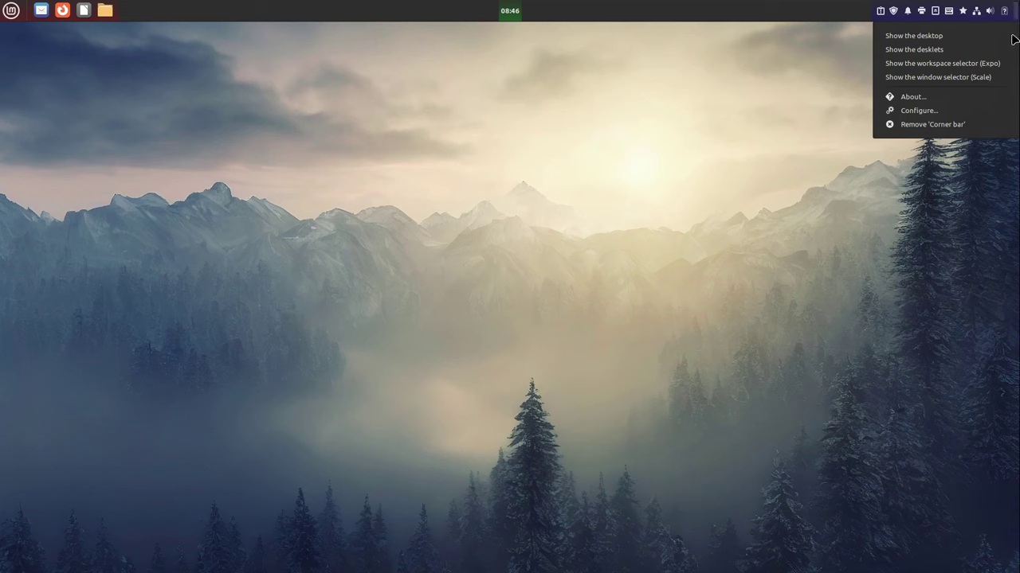
click(937, 125)
click(567, 304)
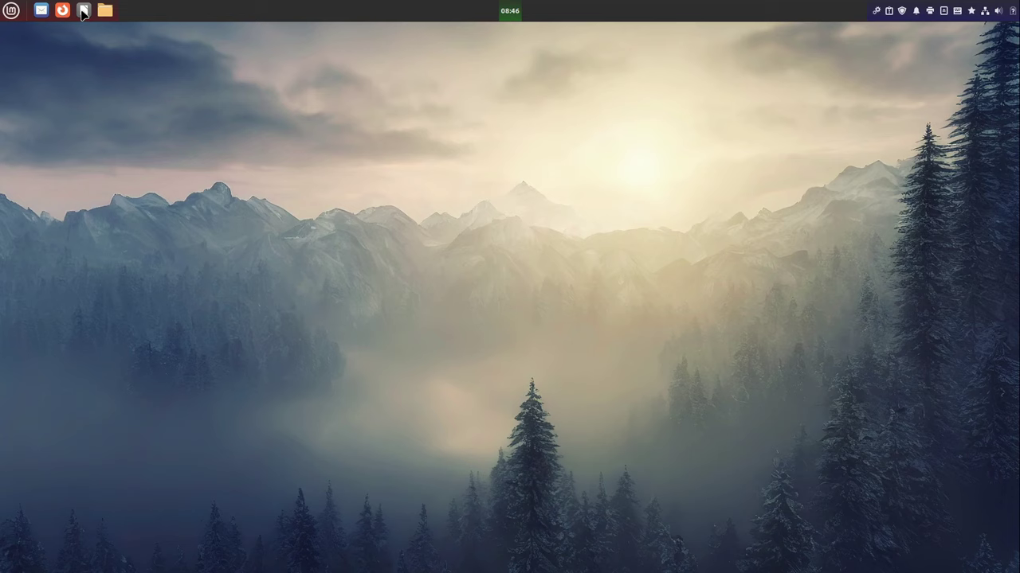
right_click(83, 14)
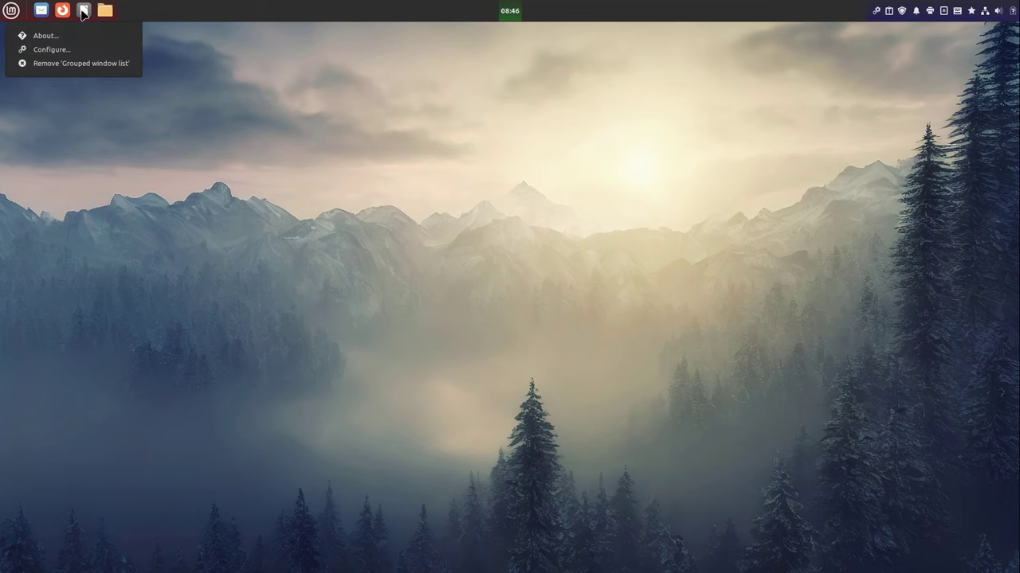
click(93, 64)
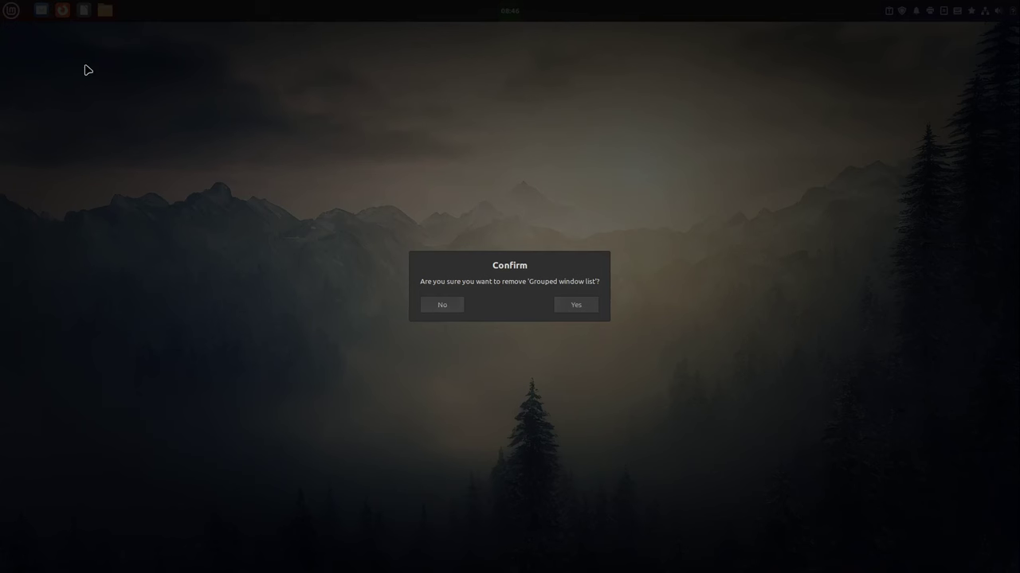
click(571, 307)
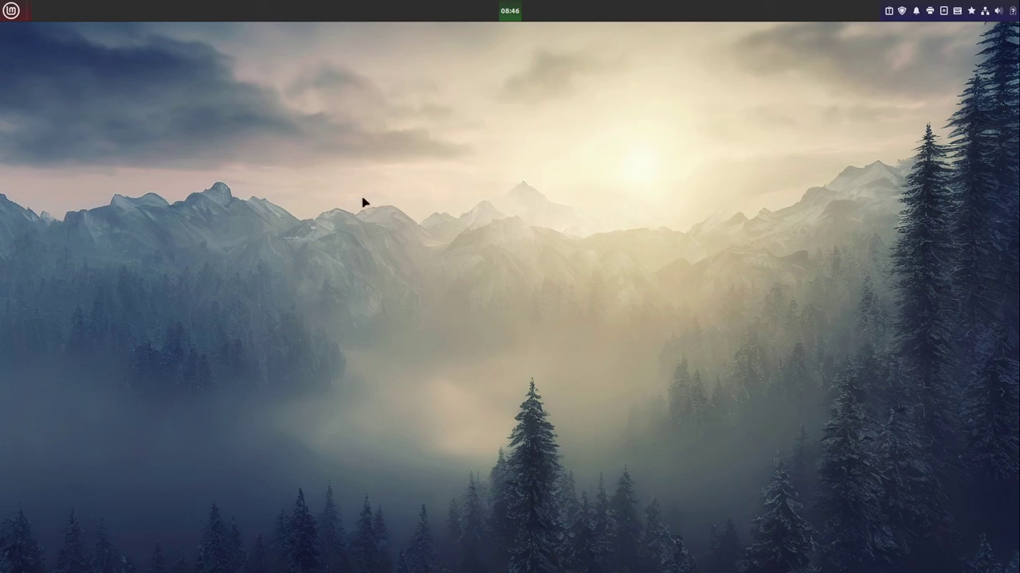
right_click(28, 11)
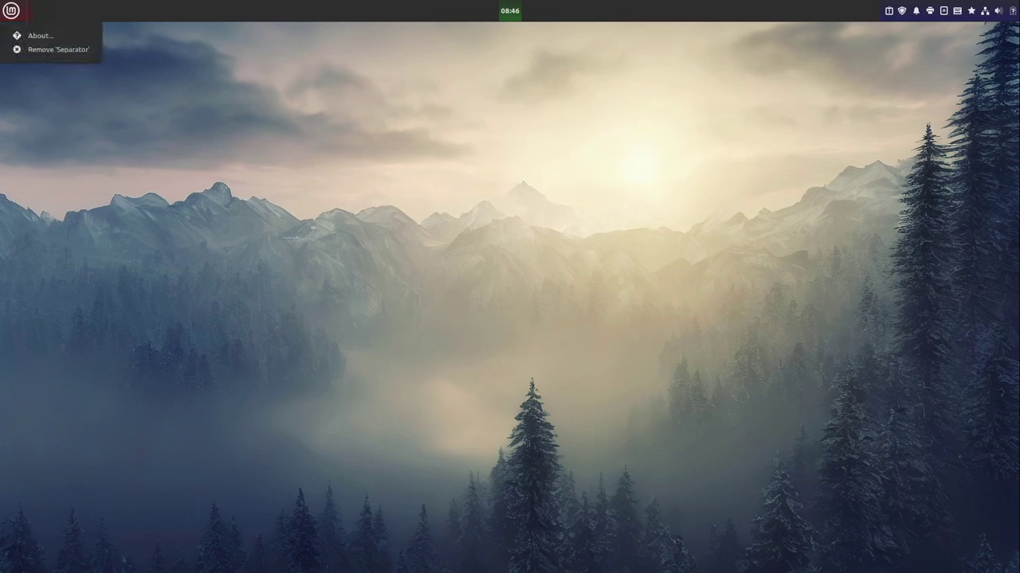
click(53, 51)
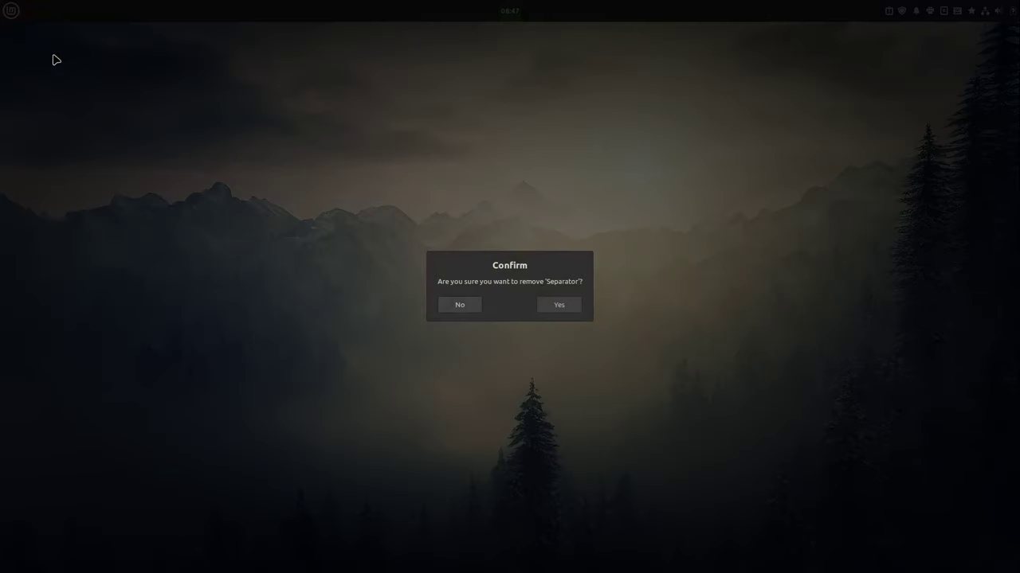
click(556, 307)
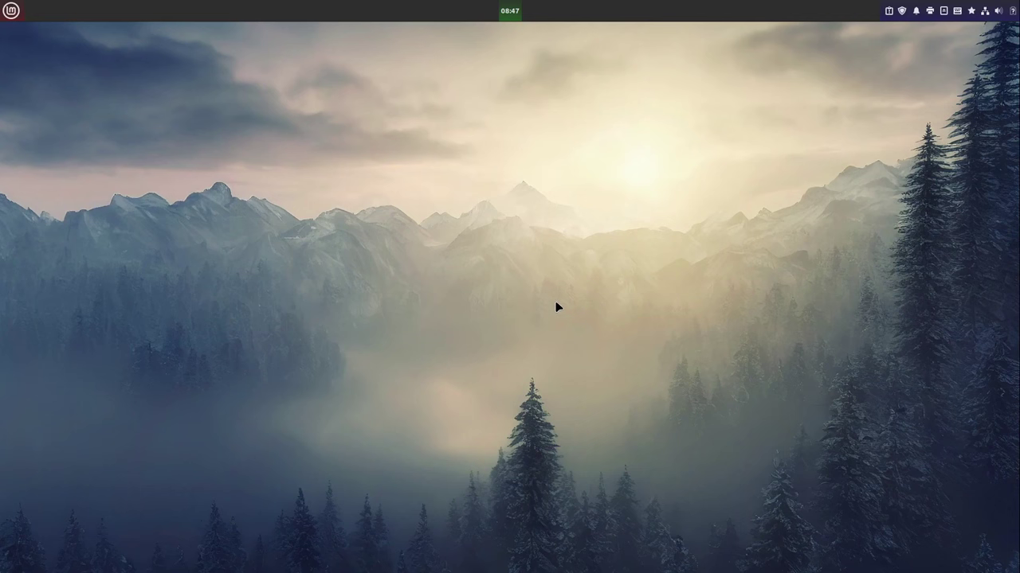
Install the Weather applet from the Download list in the Applets manager
right_click(612, 8)
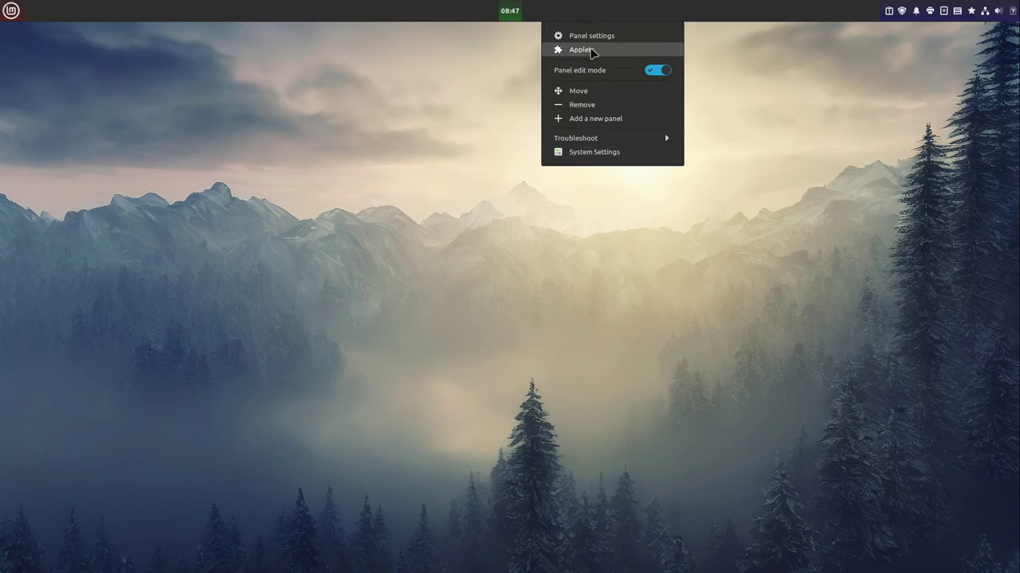
right_click(609, 6)
right_click(619, 7)
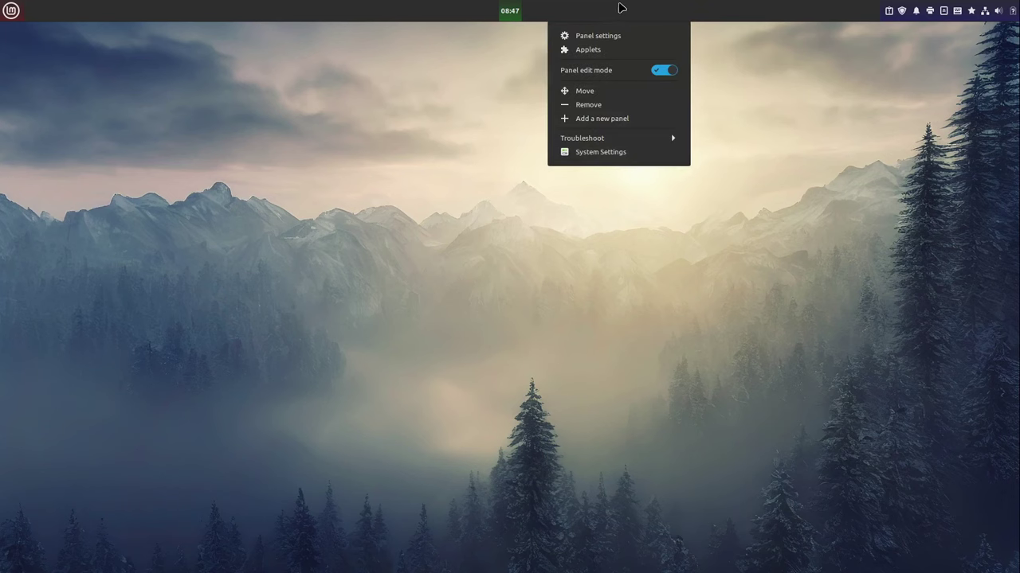
click(601, 49)
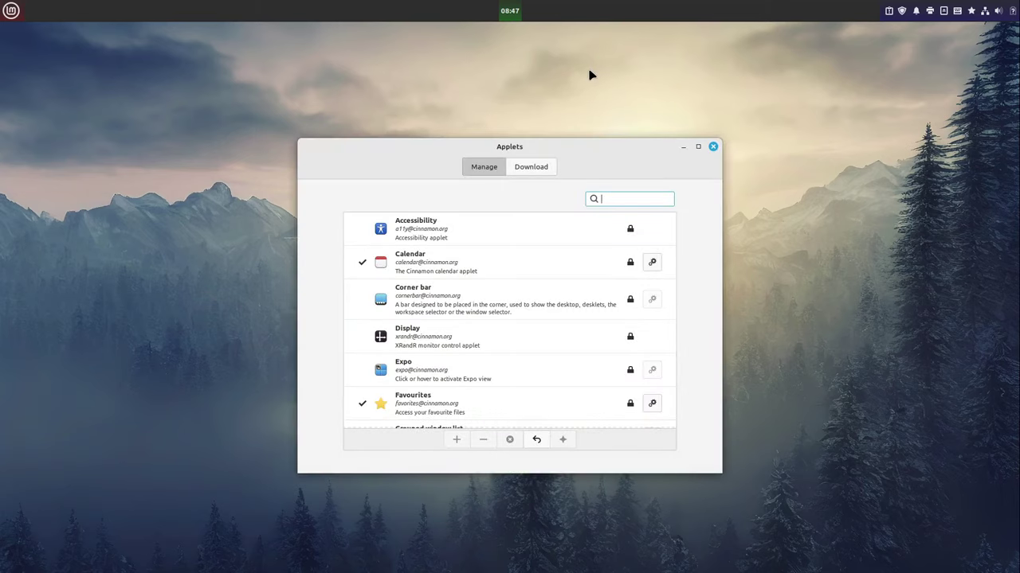
click(540, 168)
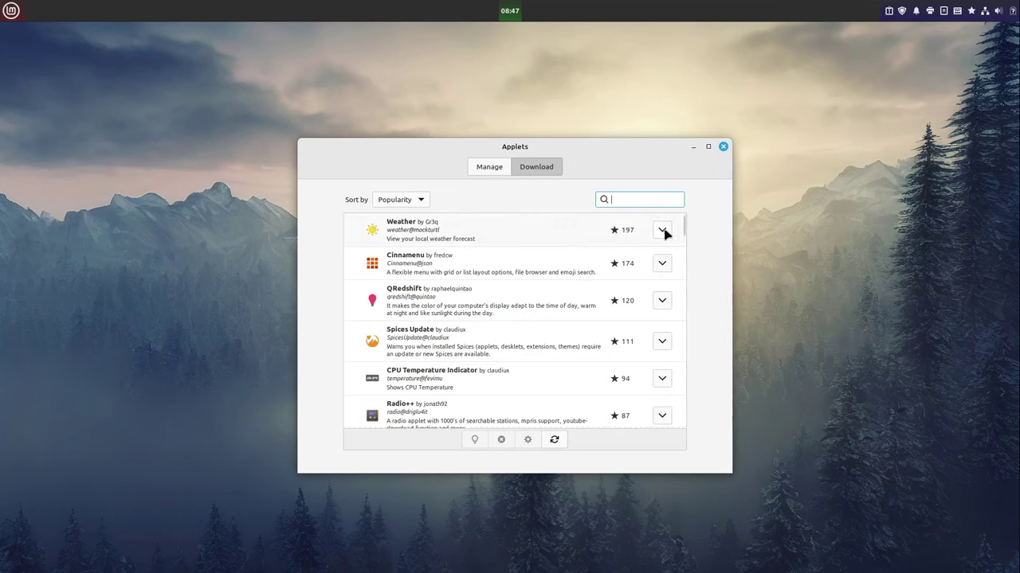
click(664, 230)
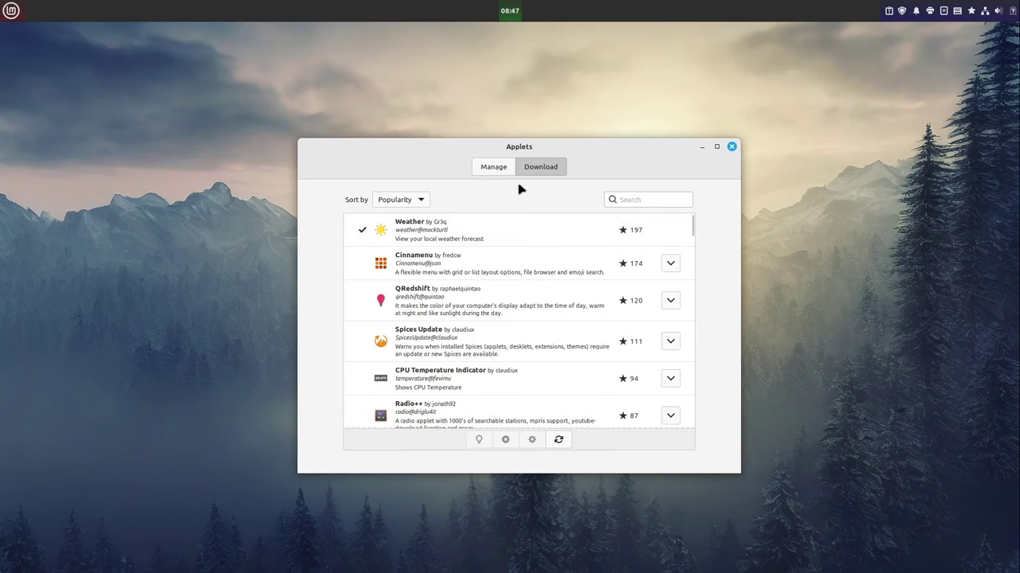
Add the Weather applet and, after searching 'user', the User Applet to the panel
click(493, 171)
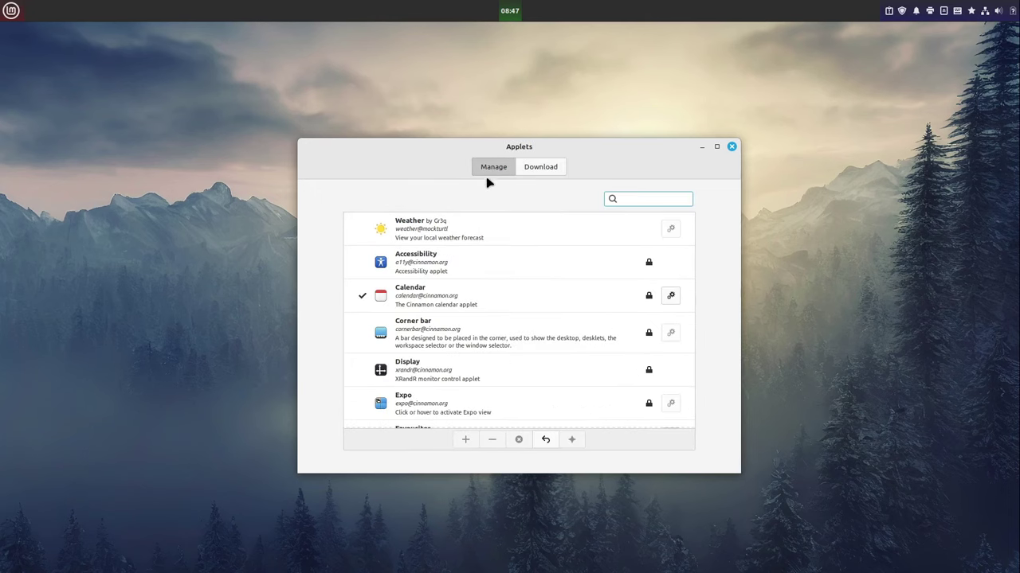
click(452, 236)
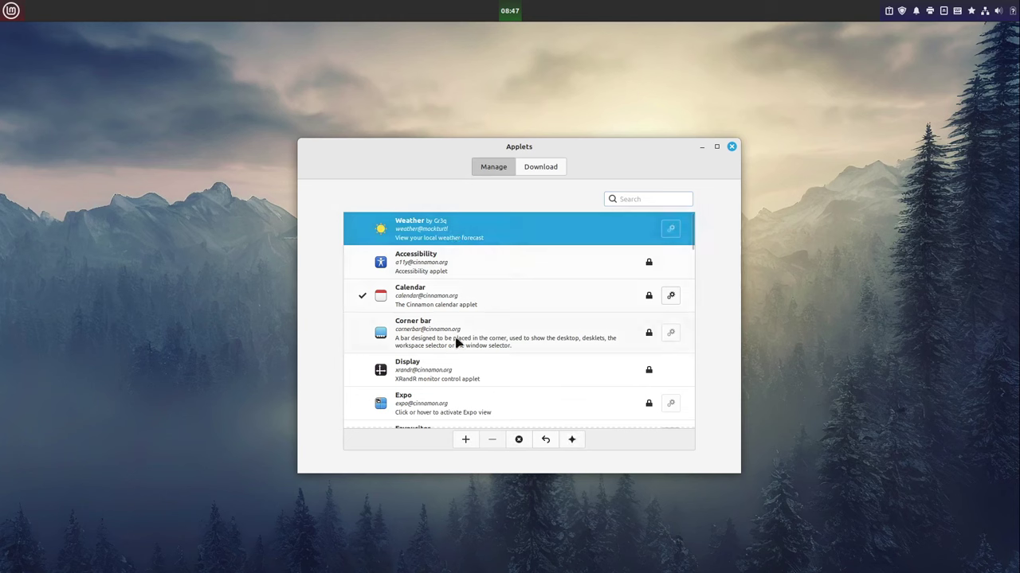
click(467, 440)
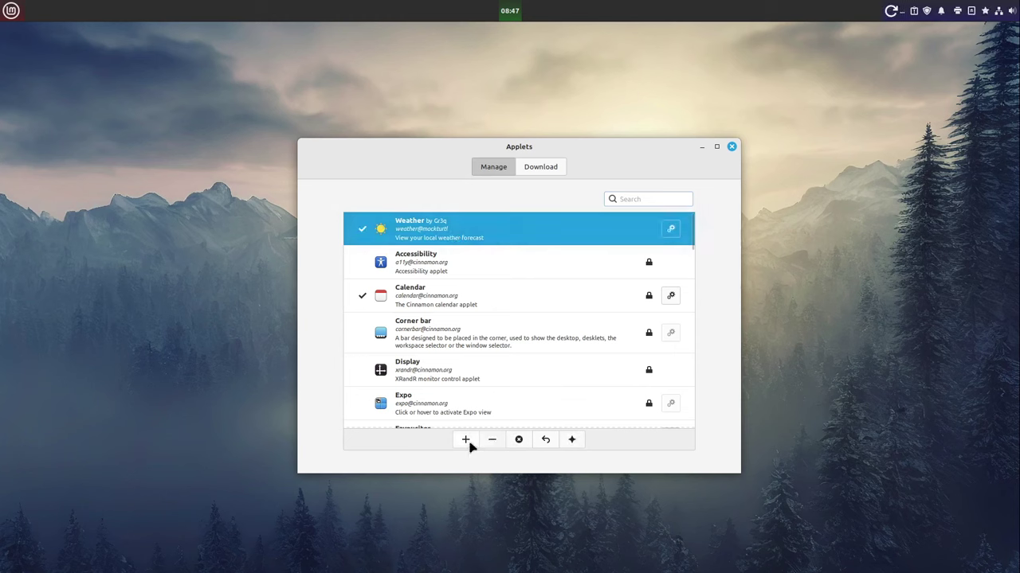
mouse_move(890, 14)
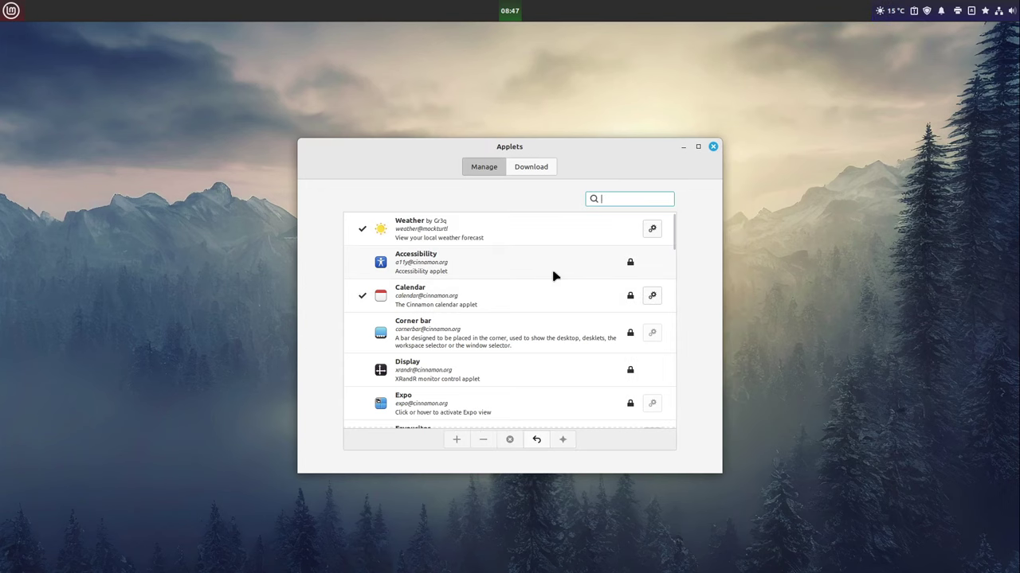
scroll(555, 276, down, 3)
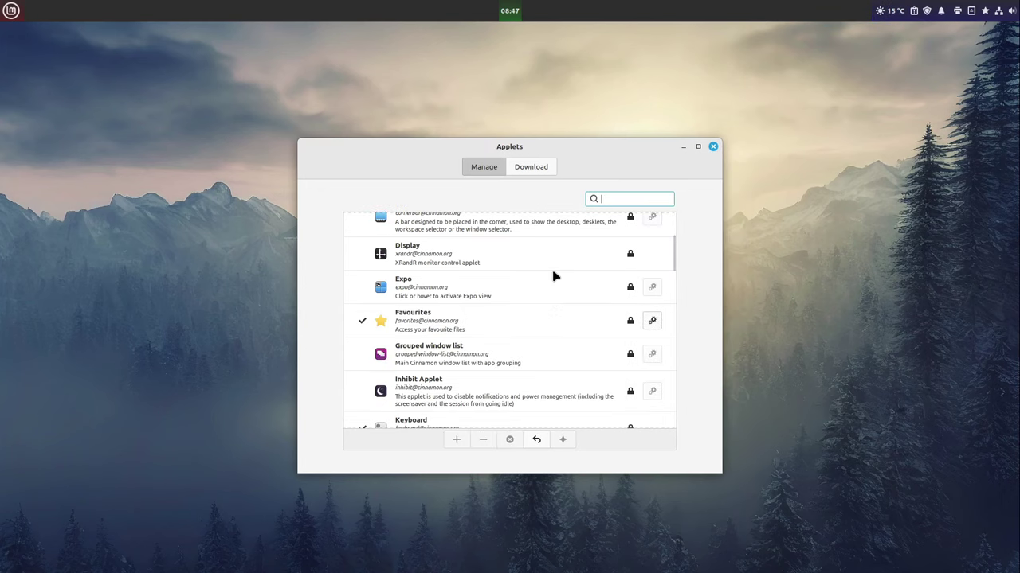
text(user)
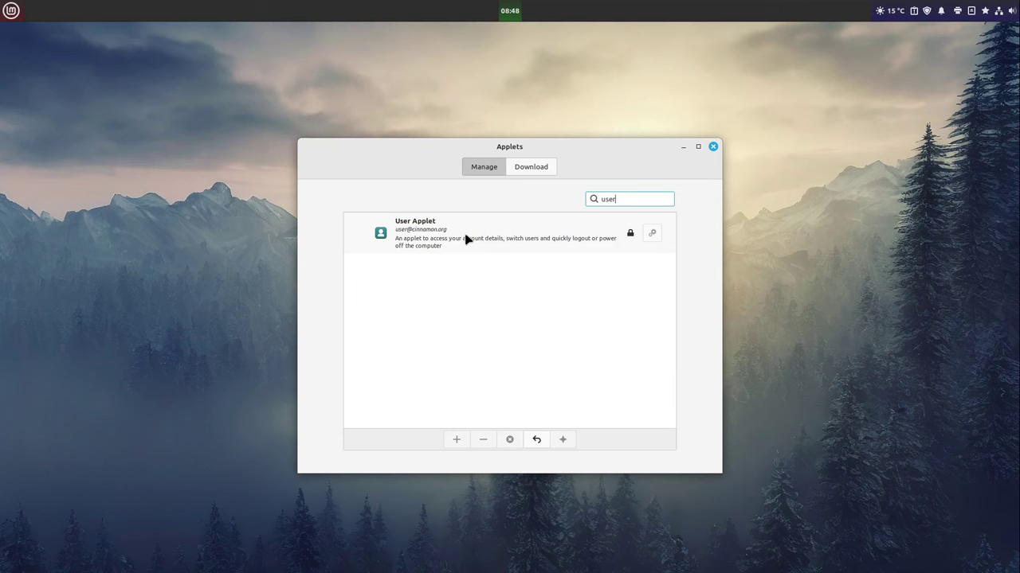
click(438, 232)
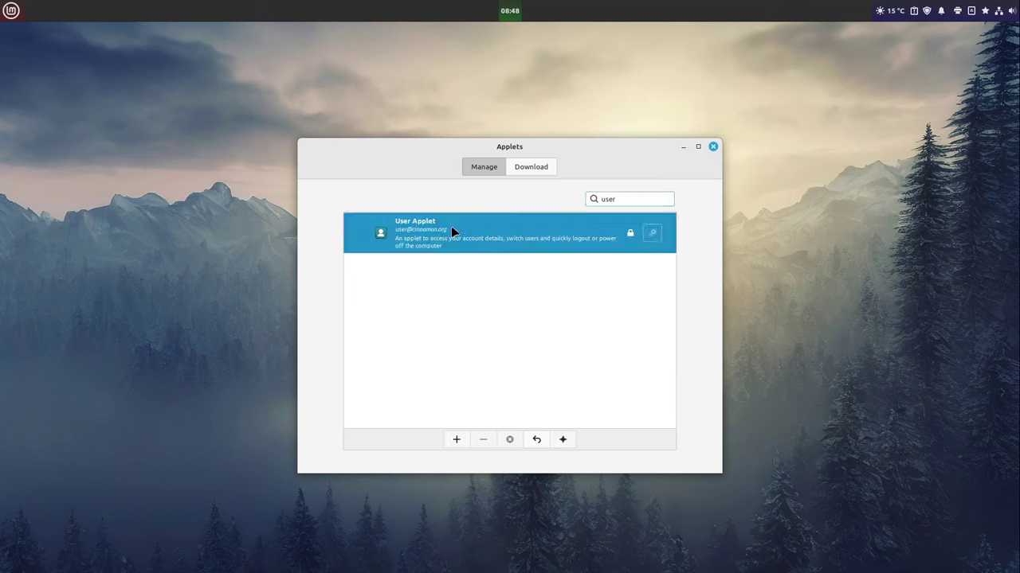
click(456, 439)
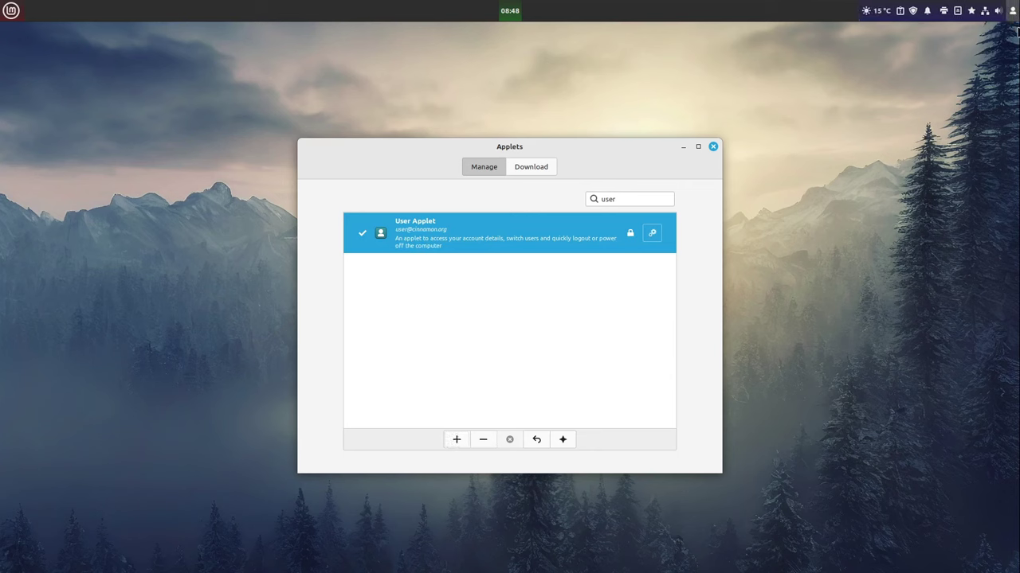
Close the Applets window and switch off Panel edit mode from the top panel's menu
click(713, 147)
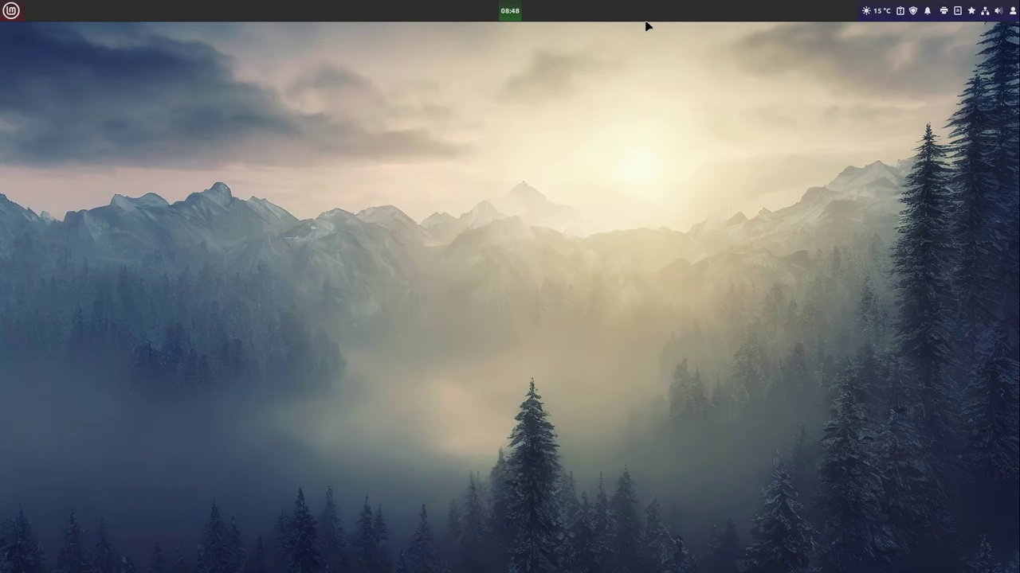
right_click(598, 14)
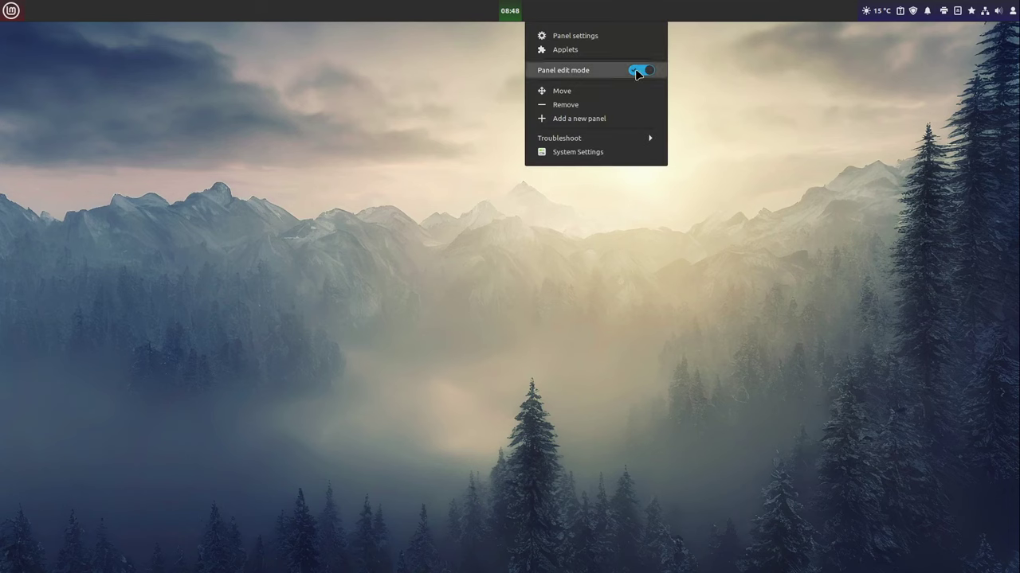
click(637, 72)
click(727, 72)
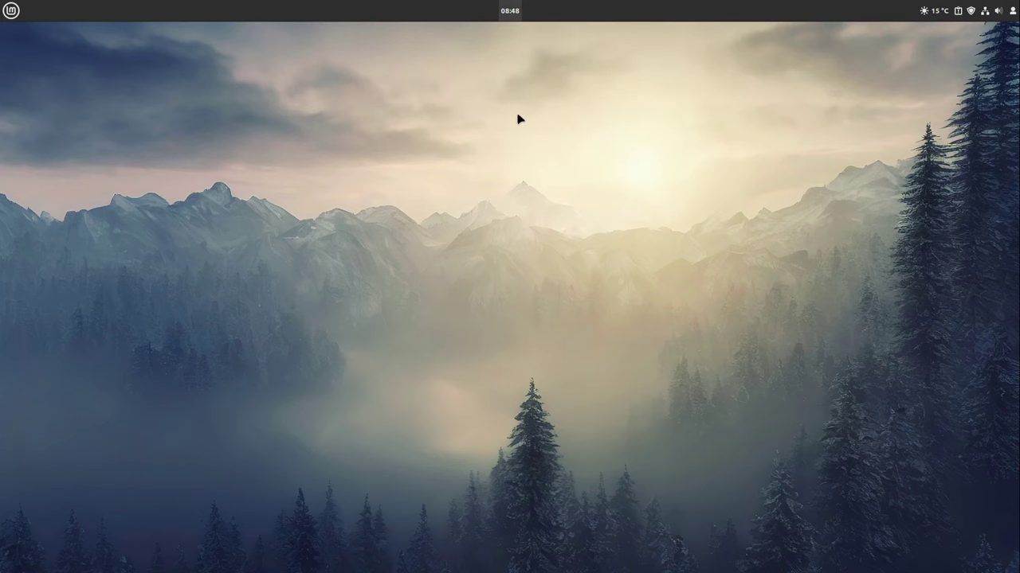
In Date and Time Settings, turn on Display the date and leave Display seconds off
click(511, 12)
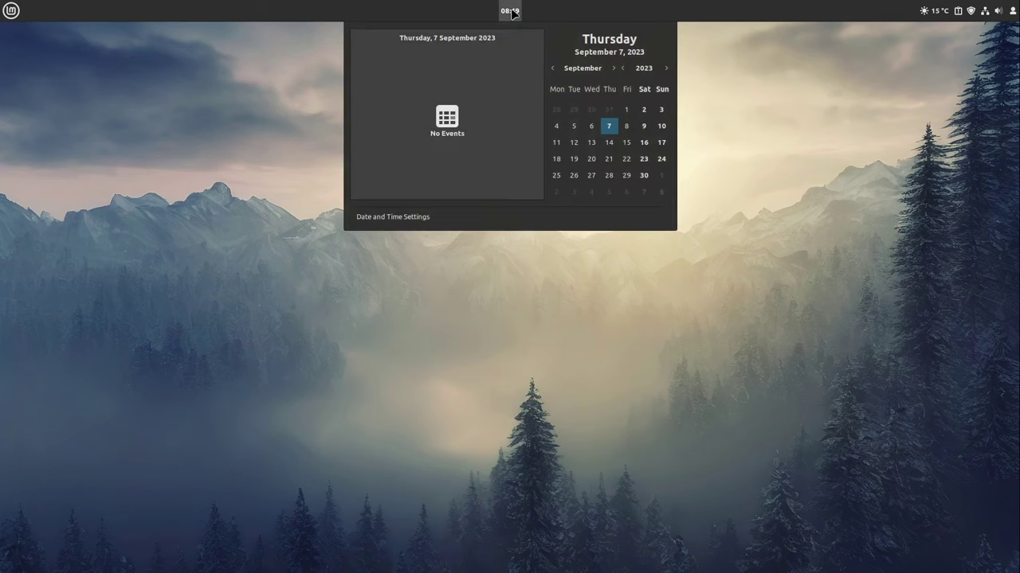
click(378, 219)
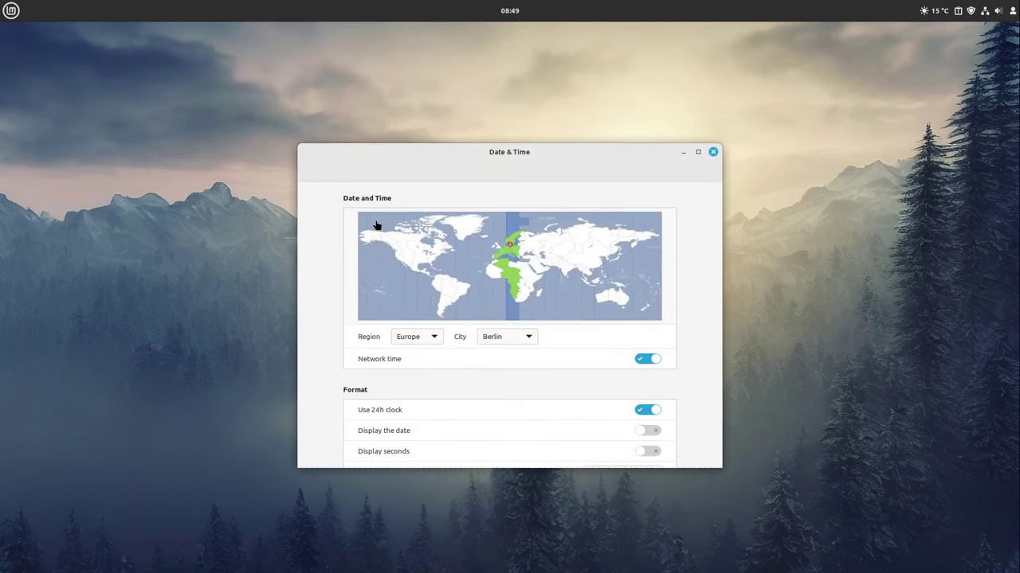
click(649, 432)
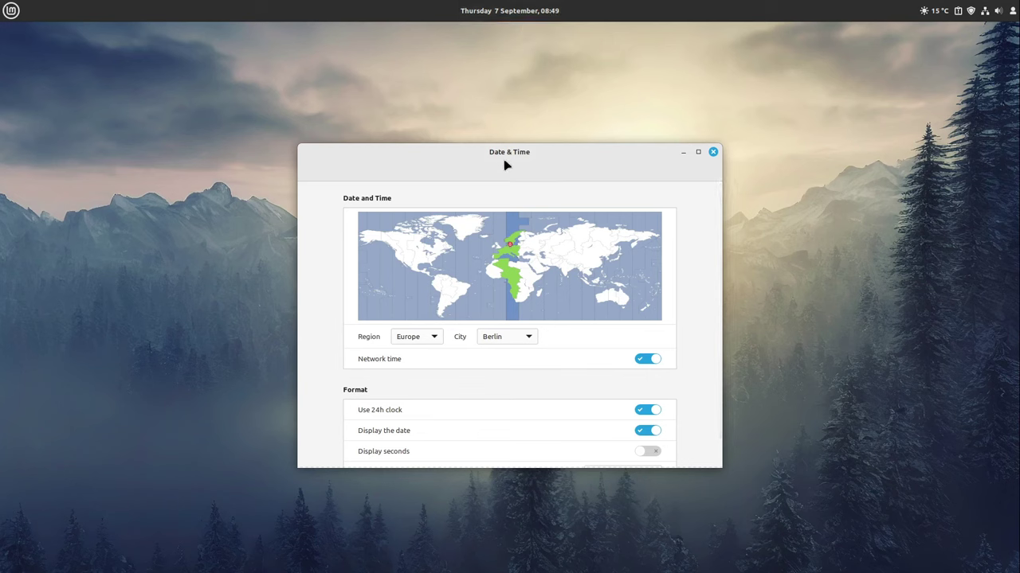
click(650, 452)
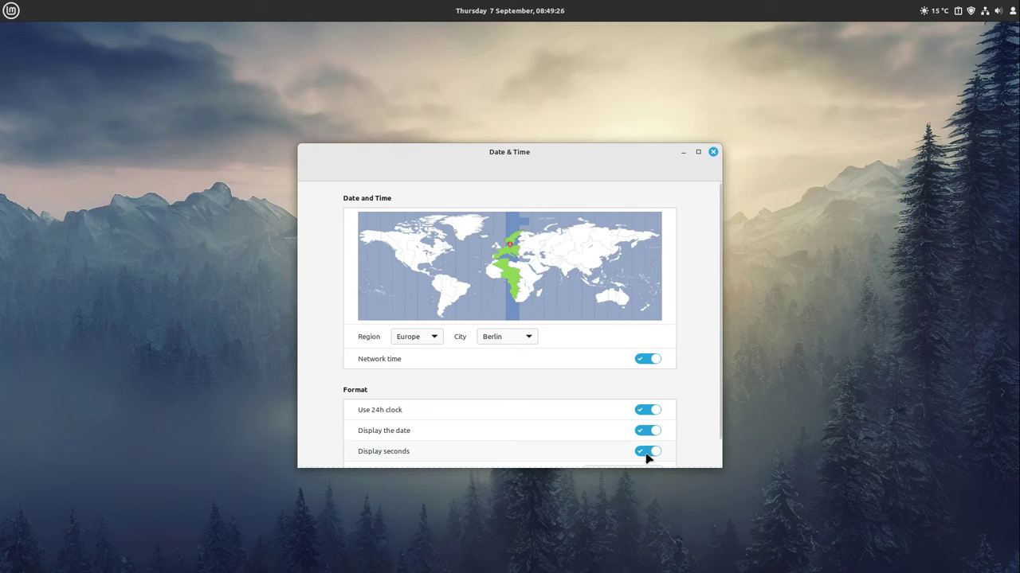
click(646, 454)
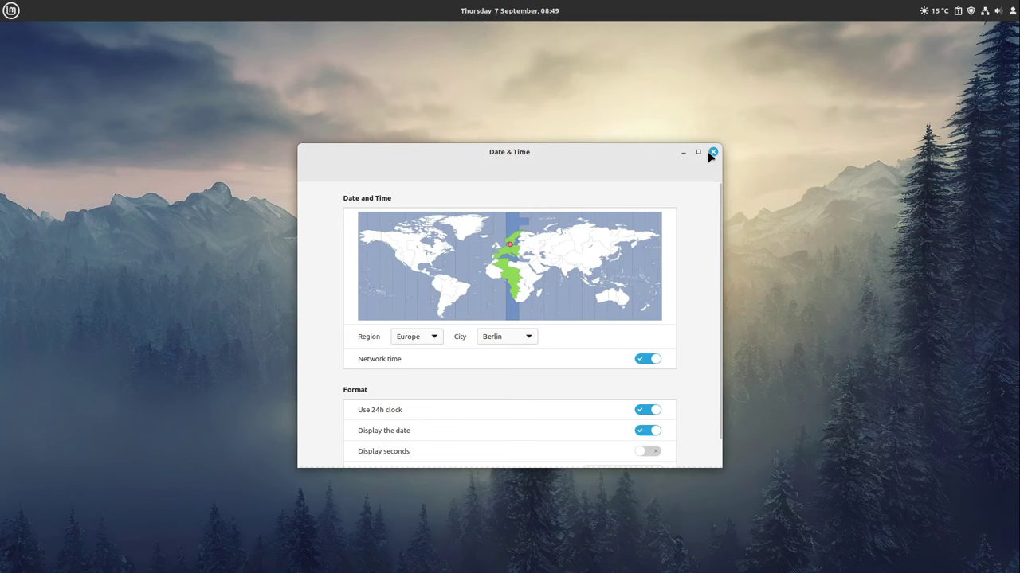
click(714, 152)
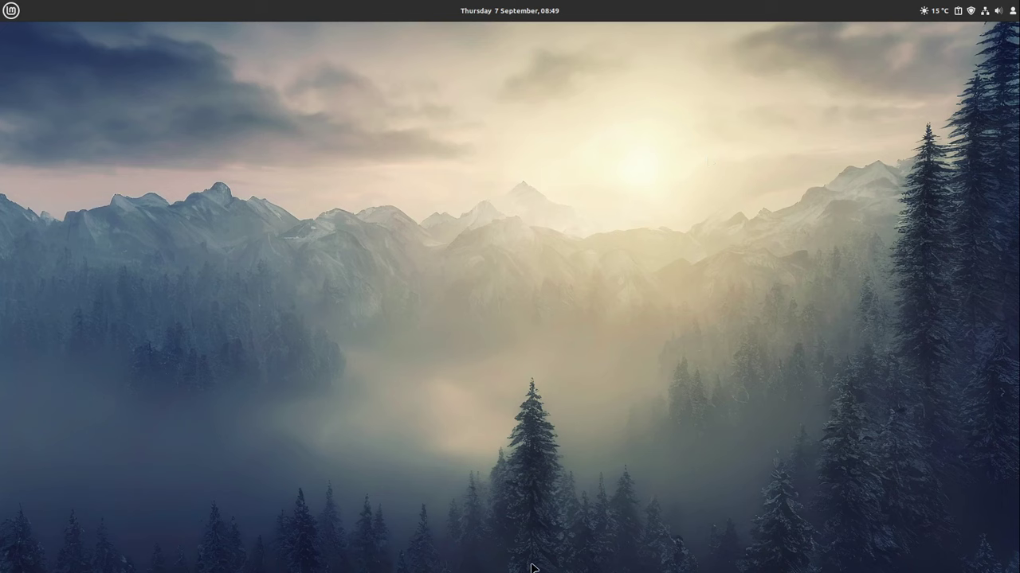
Use Add a new panel from the top panel menu and place it on the bottom edge
right_click(669, 9)
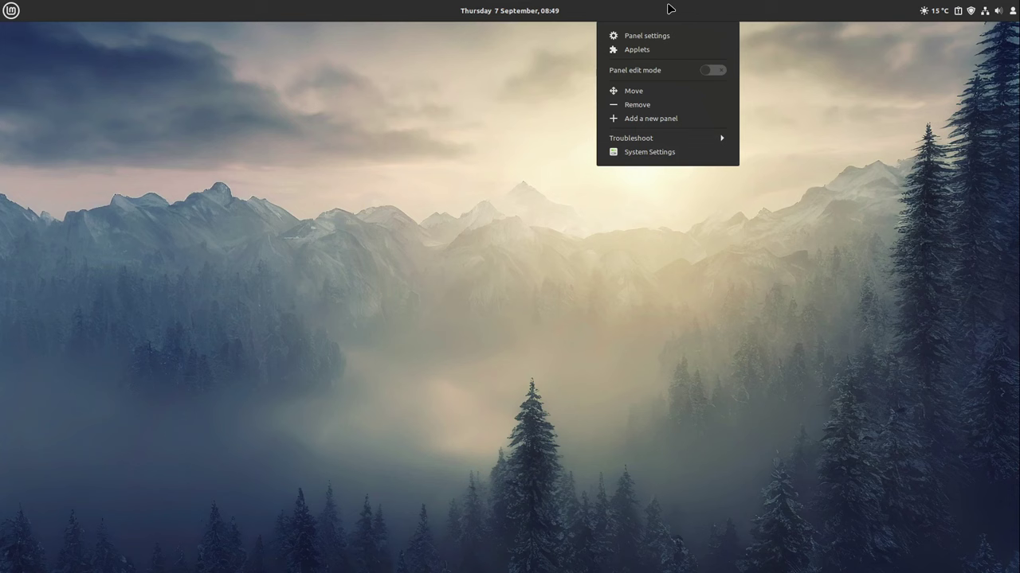
click(658, 122)
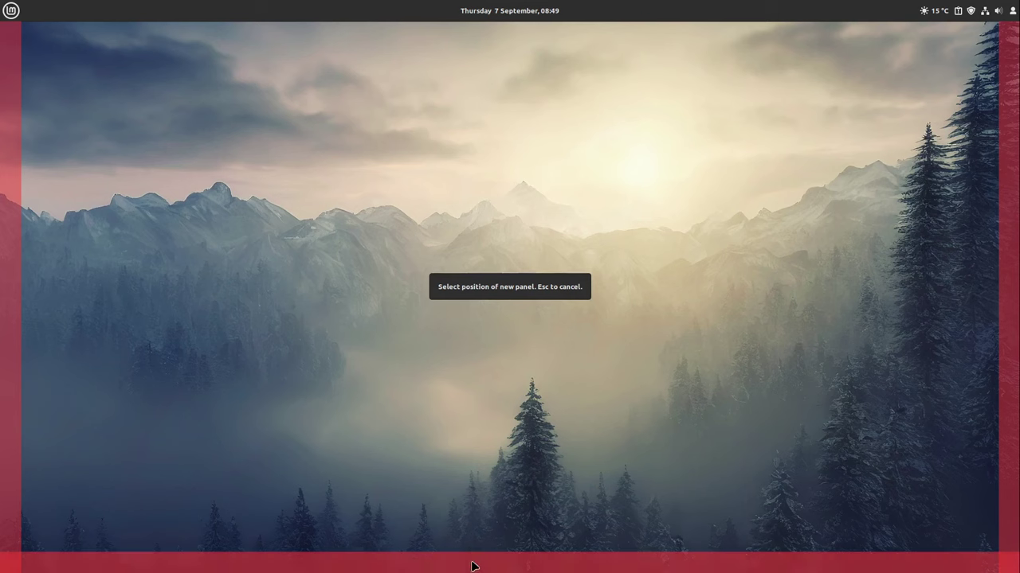
click(472, 566)
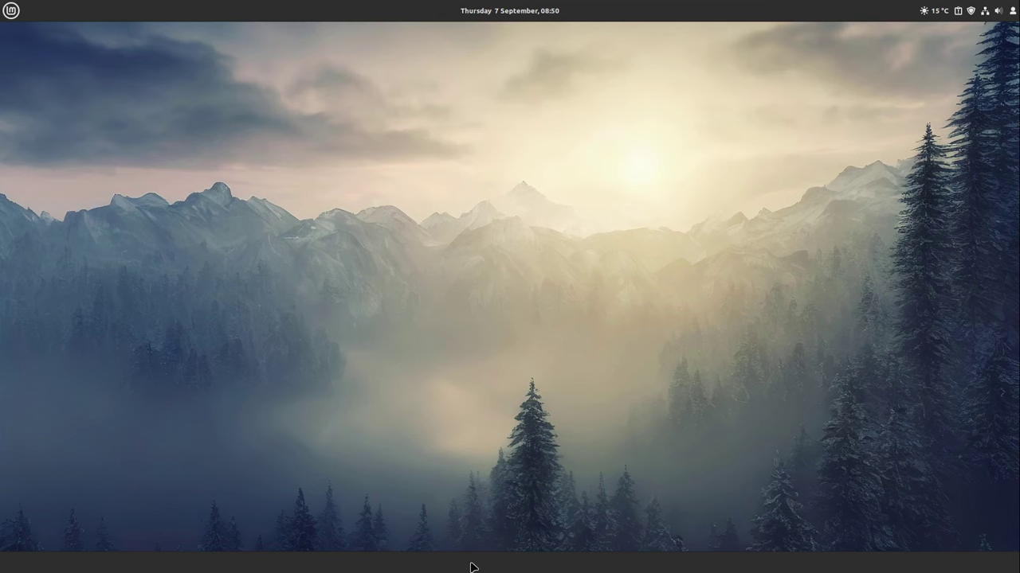
Set the bottom panel height to about 54 and auto-hide to Intelligently hide panel
right_click(470, 566)
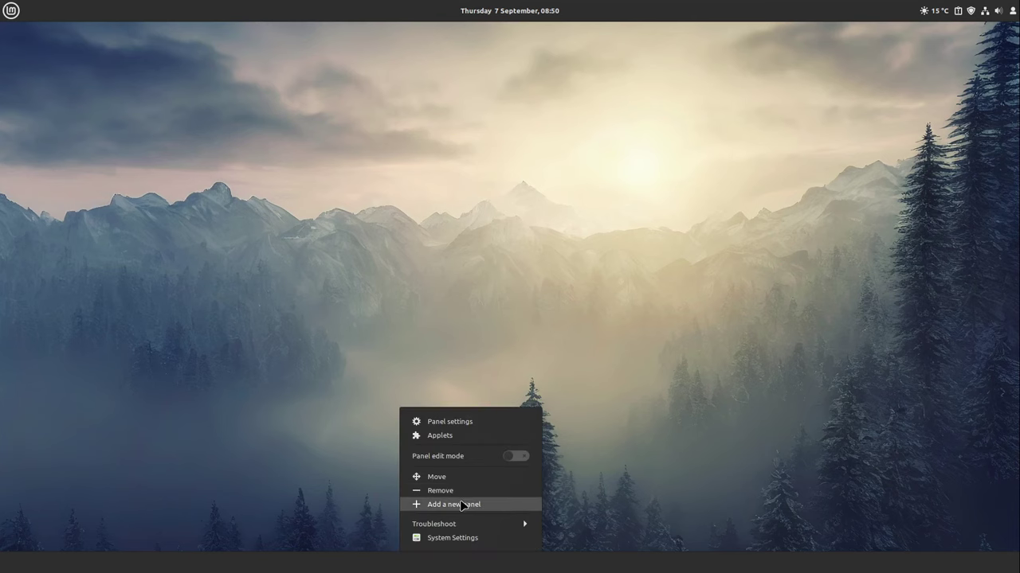
click(450, 422)
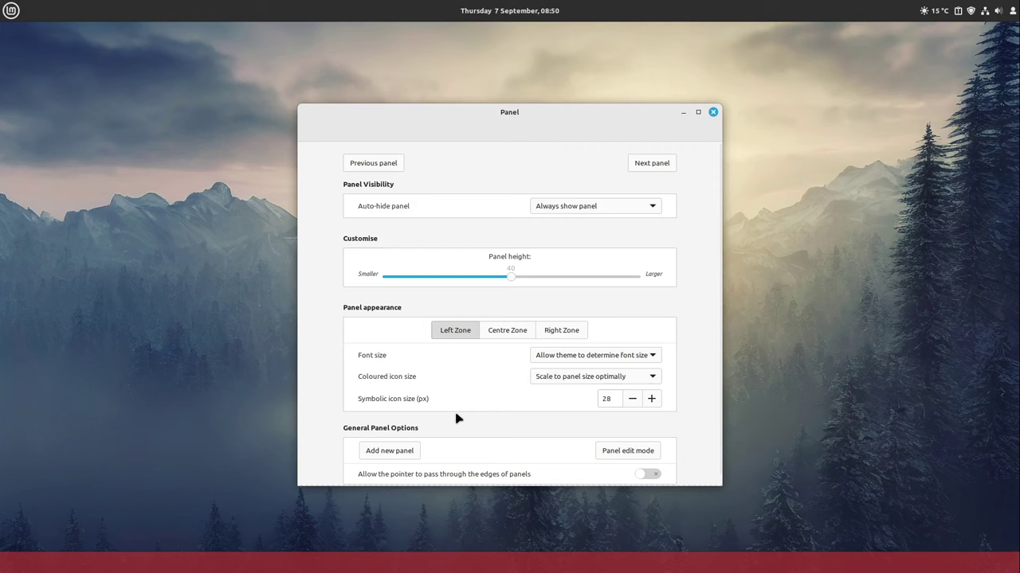
scroll(667, 310, down, 1)
scroll(667, 310, up, 1)
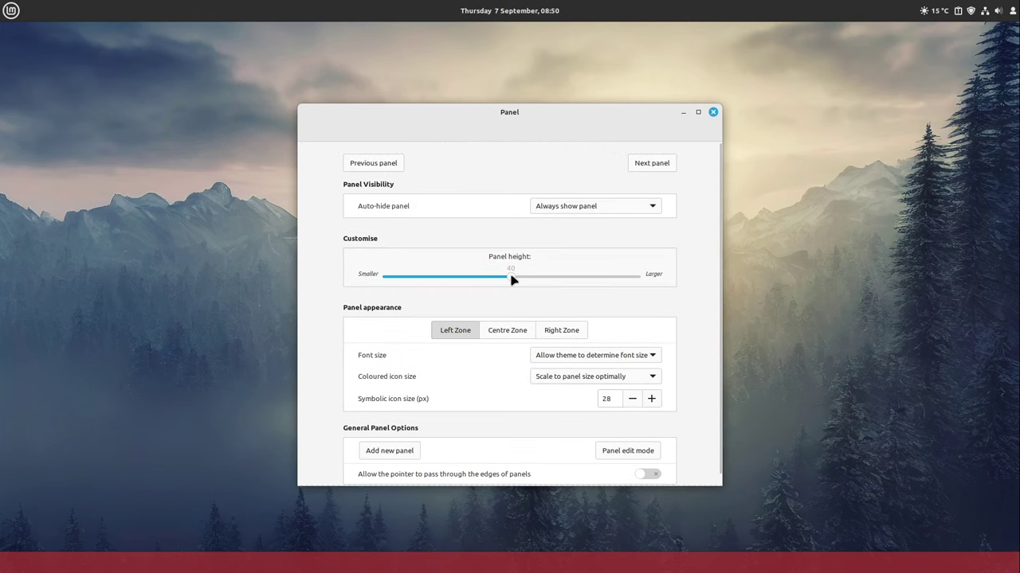
drag(513, 280, 598, 285)
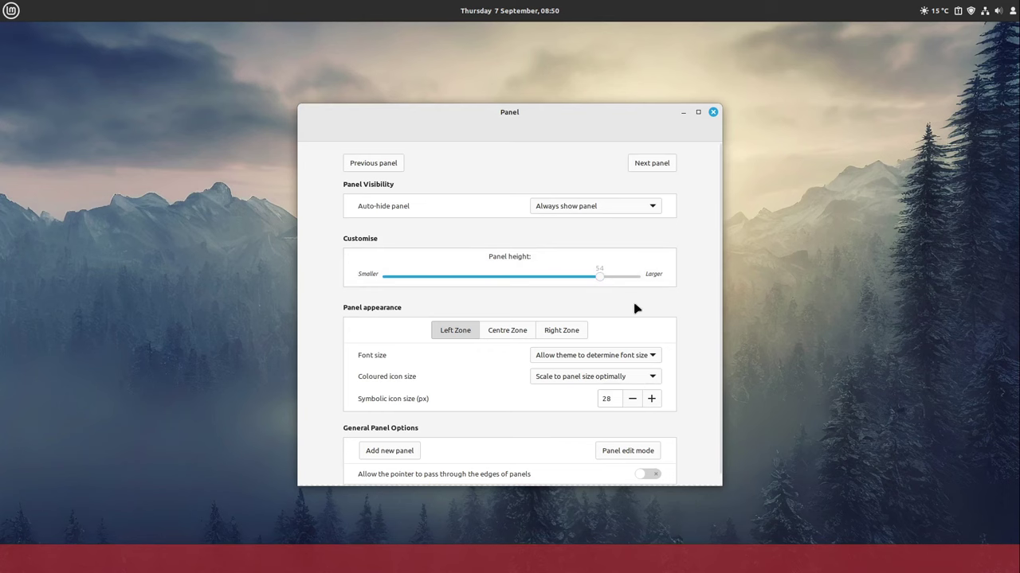
click(602, 206)
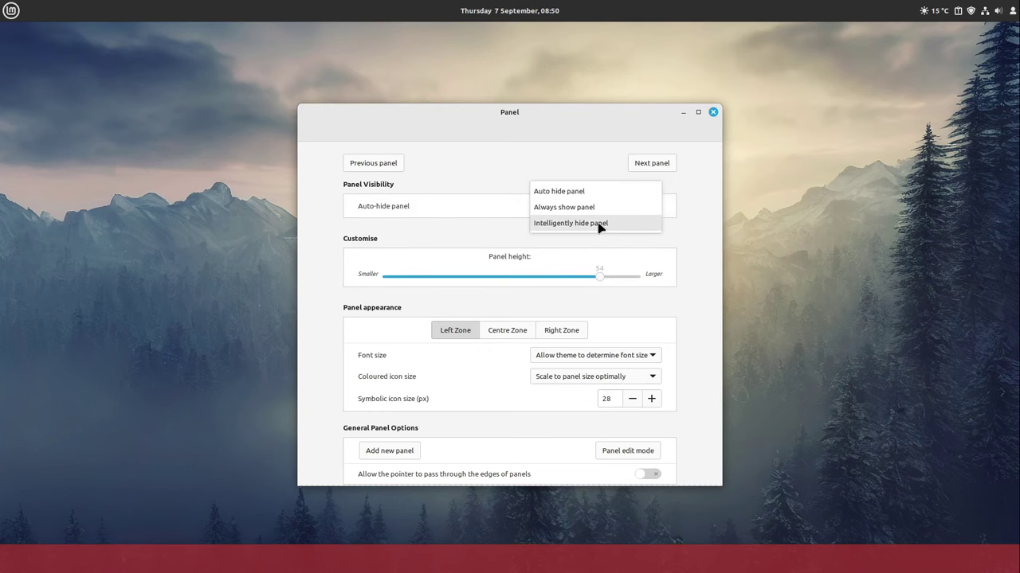
click(601, 225)
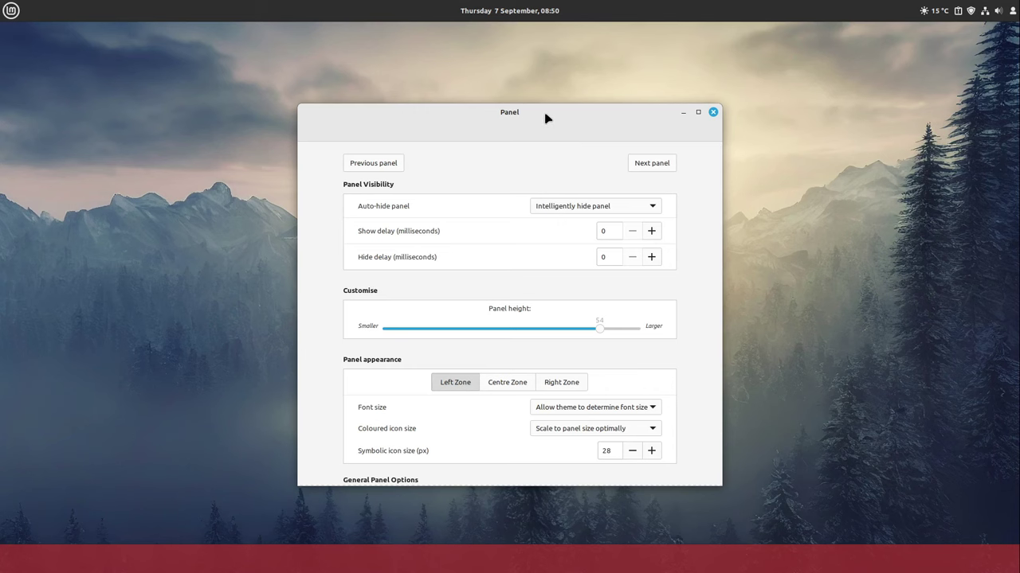
drag(545, 113, 546, 77)
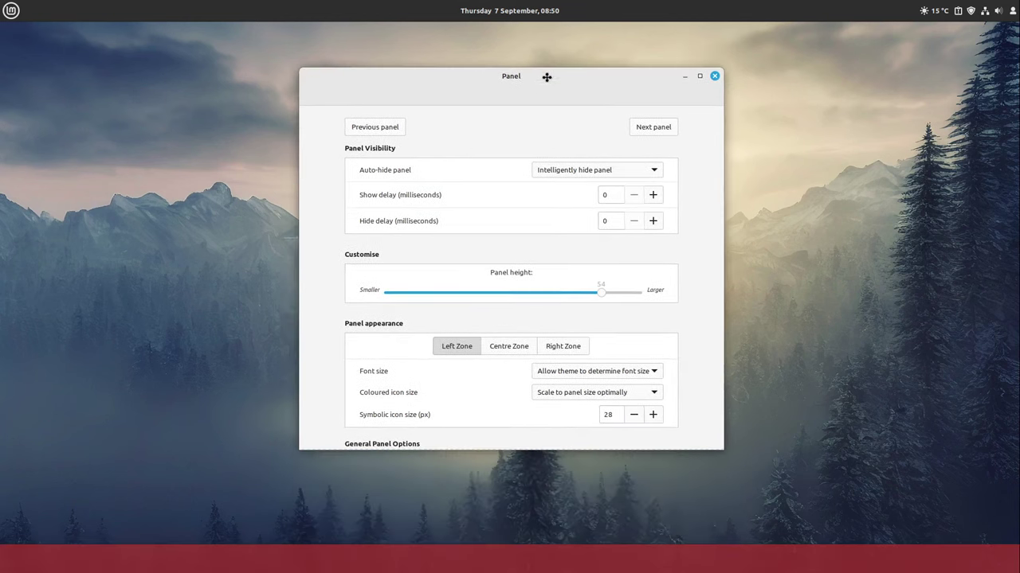
click(714, 77)
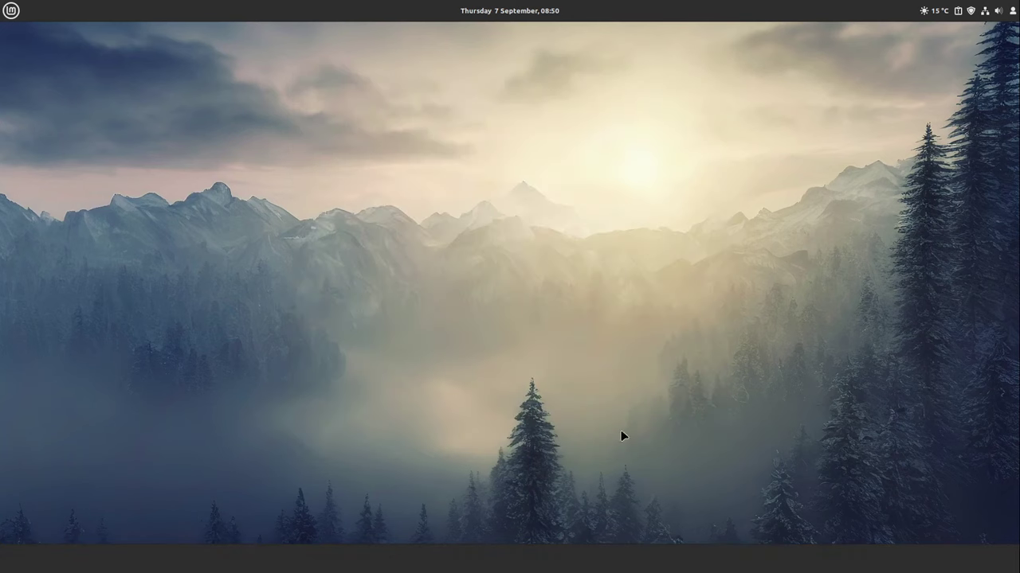
Search 'gr' in Applets, add Grouped window list to the bottom panel, and close Applets
right_click(593, 562)
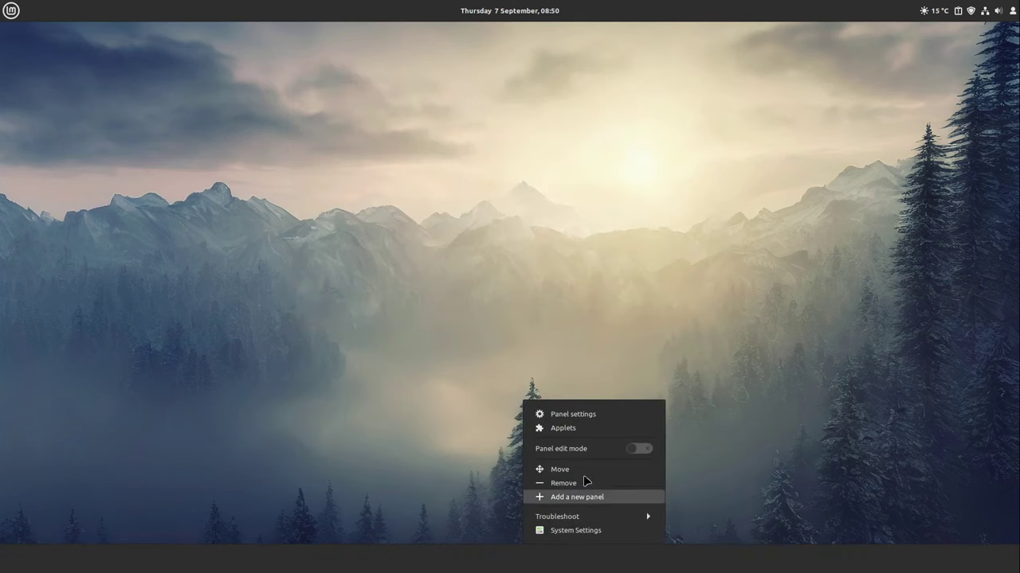
click(573, 428)
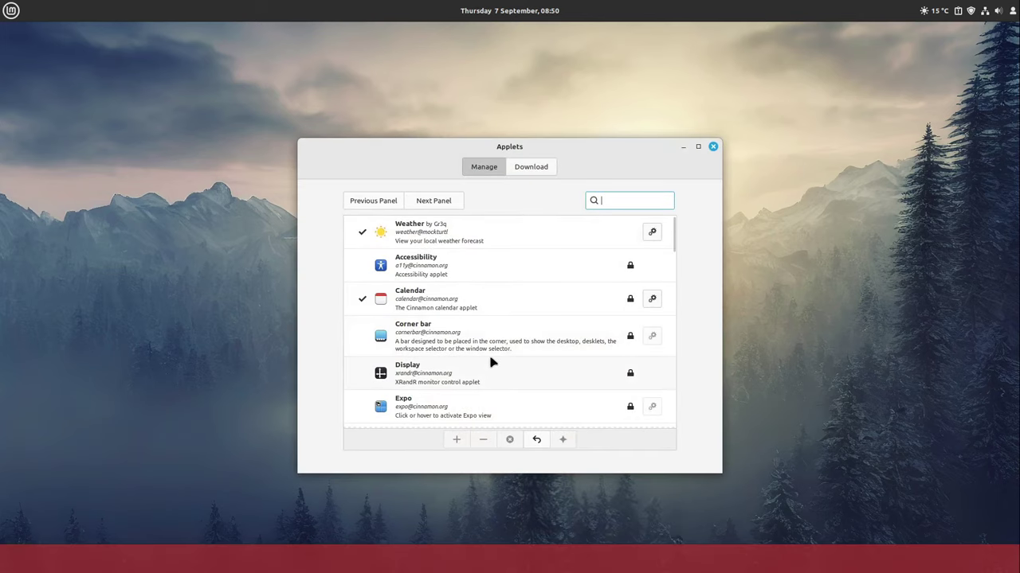
text(gr)
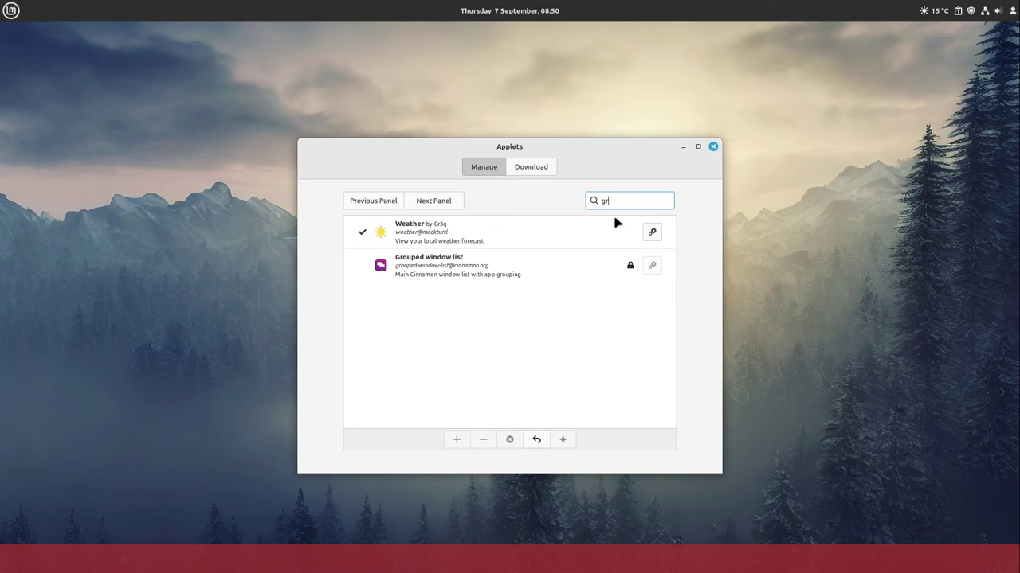
click(498, 275)
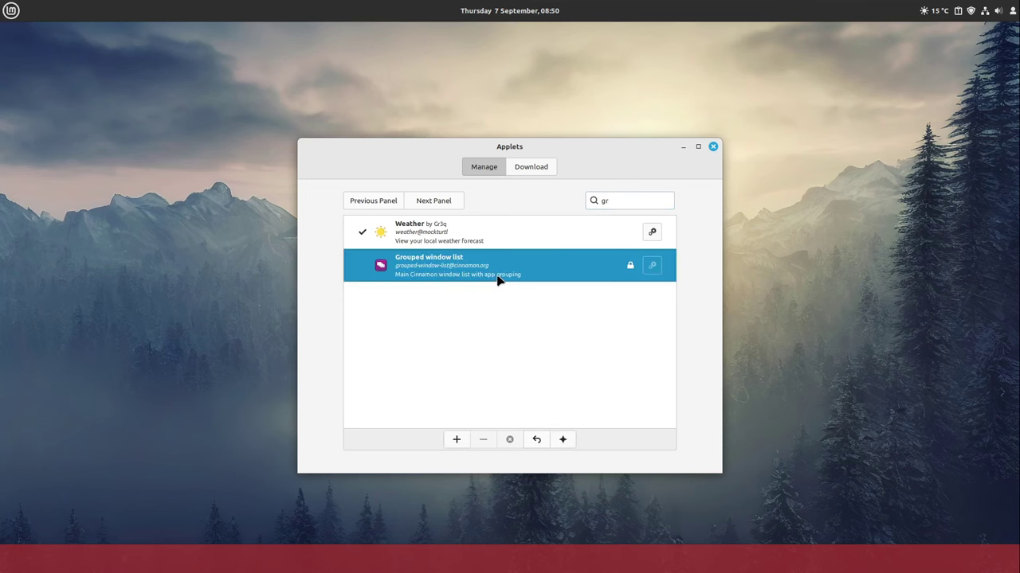
click(457, 439)
click(713, 146)
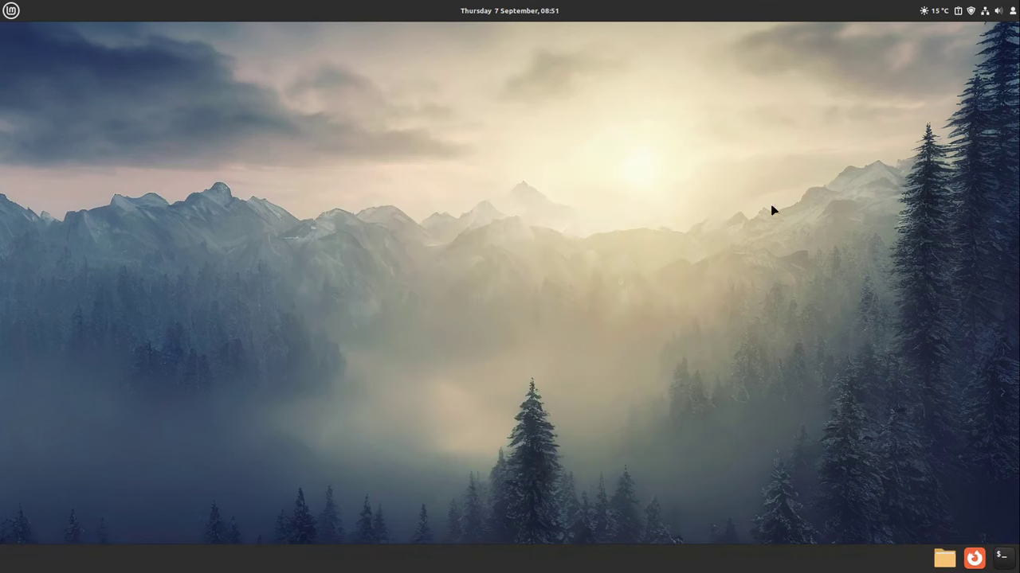
In panel edit mode, drag the folder, Firefox and terminal launchers to the bottom panel's centre
right_click(826, 566)
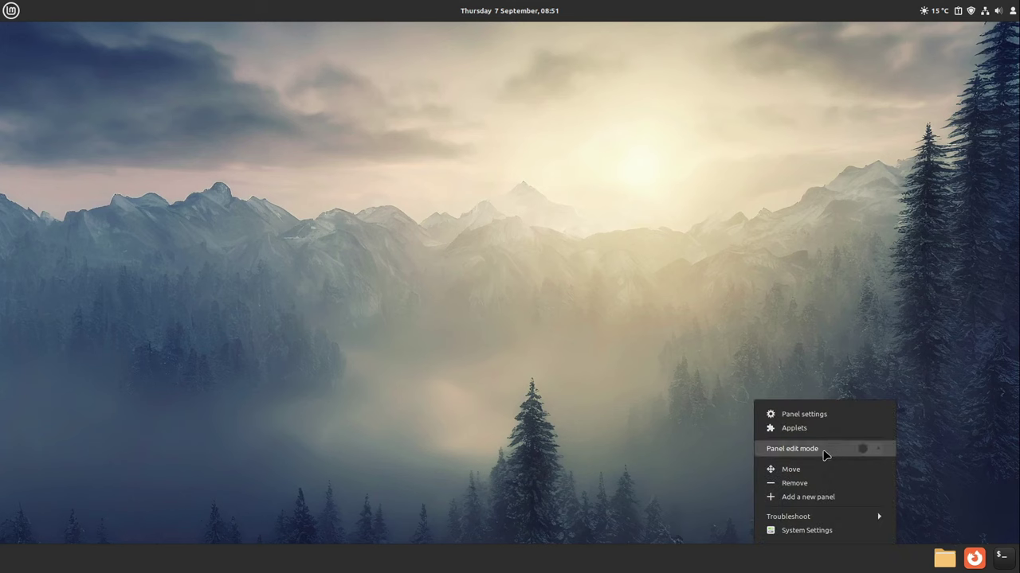
click(870, 453)
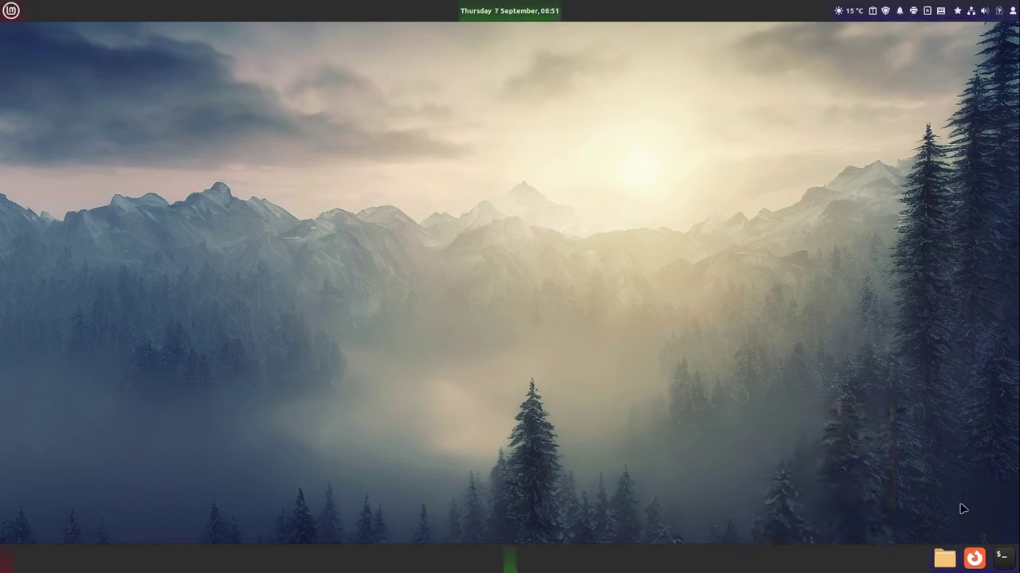
drag(975, 561, 508, 564)
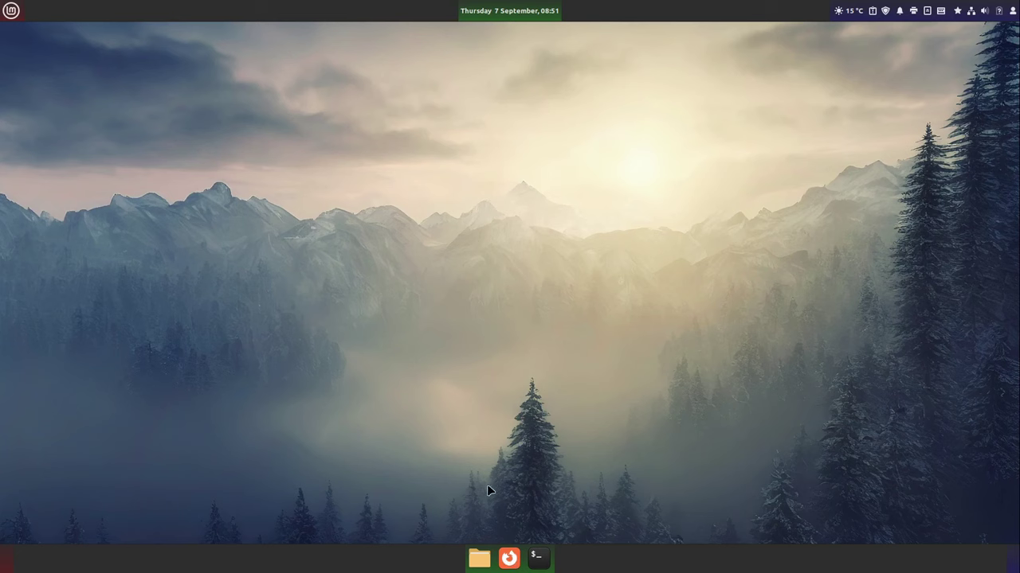
right_click(633, 559)
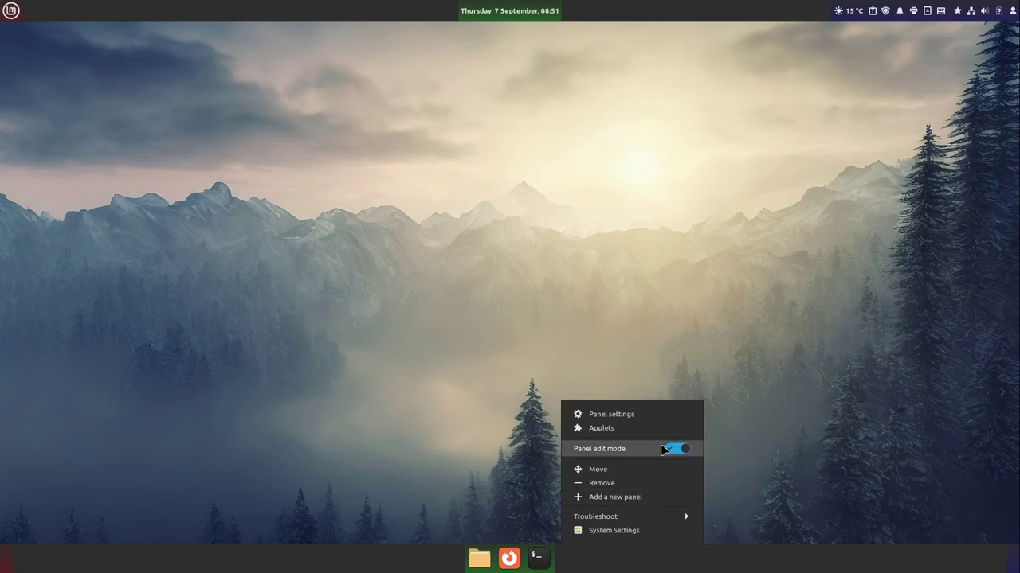
click(669, 449)
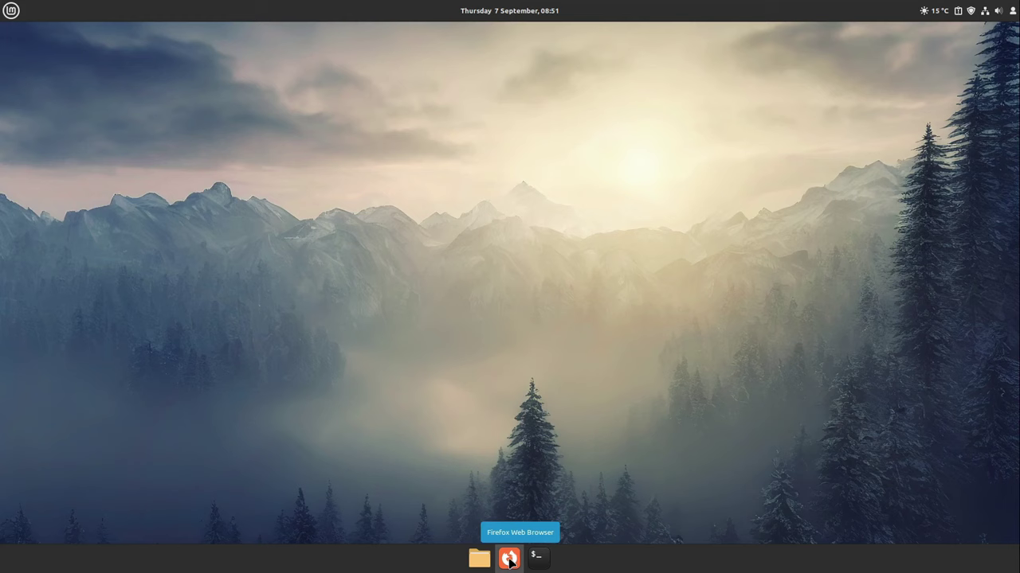
Move Firefox ahead of Files and pin Thunderbird Mail to the bottom dock
drag(510, 560, 481, 568)
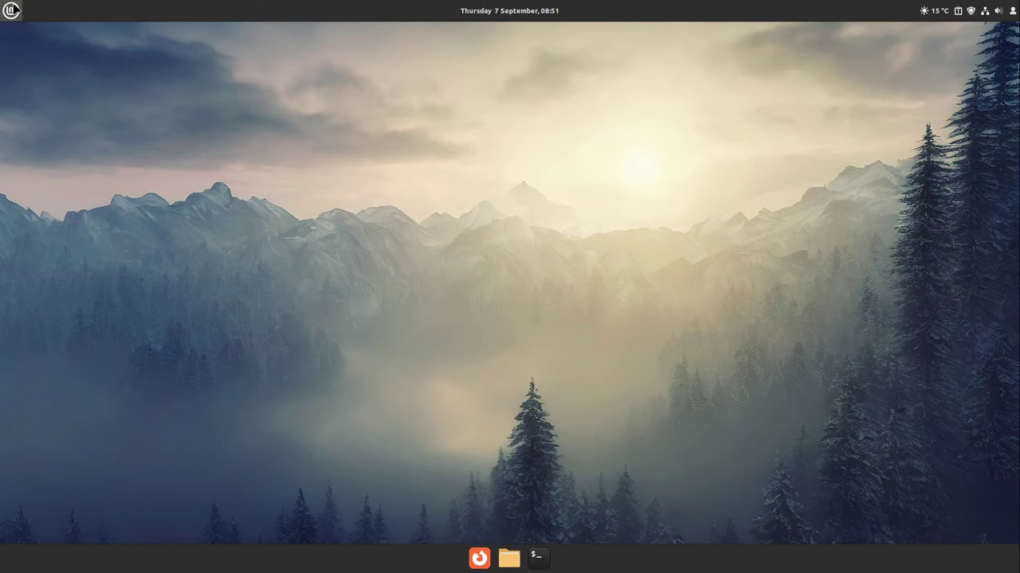
click(12, 10)
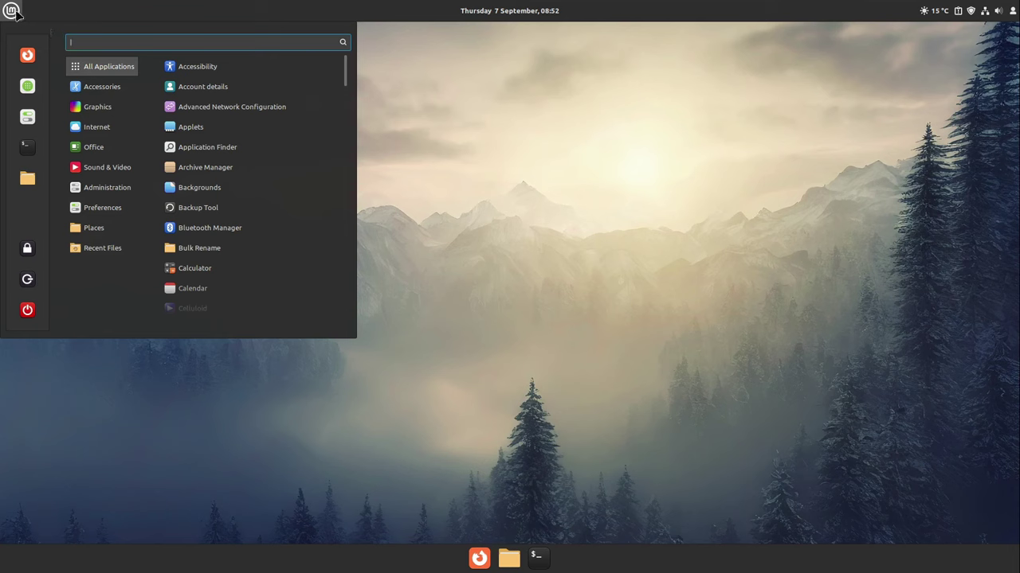
text(thun)
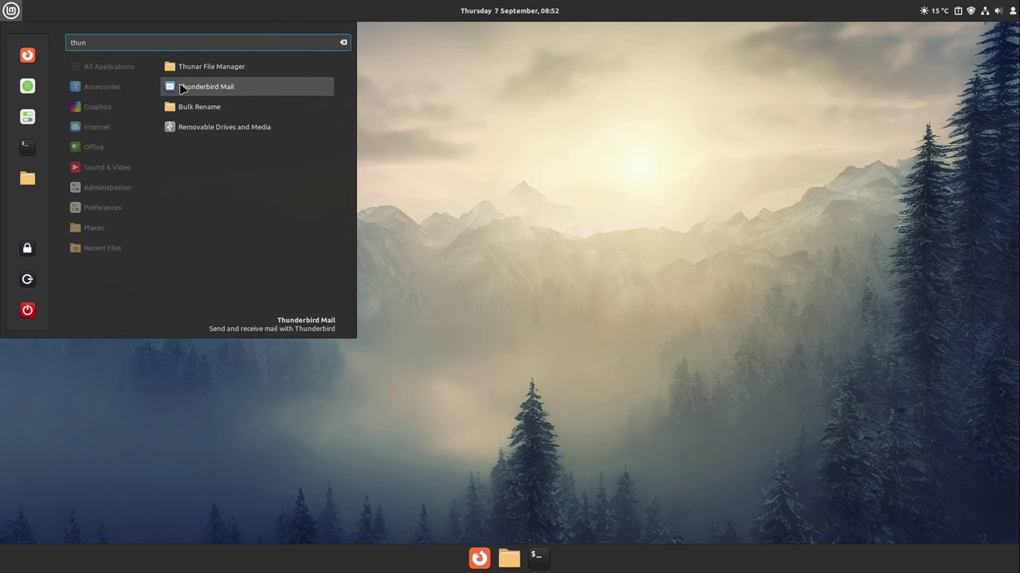
drag(207, 86, 494, 562)
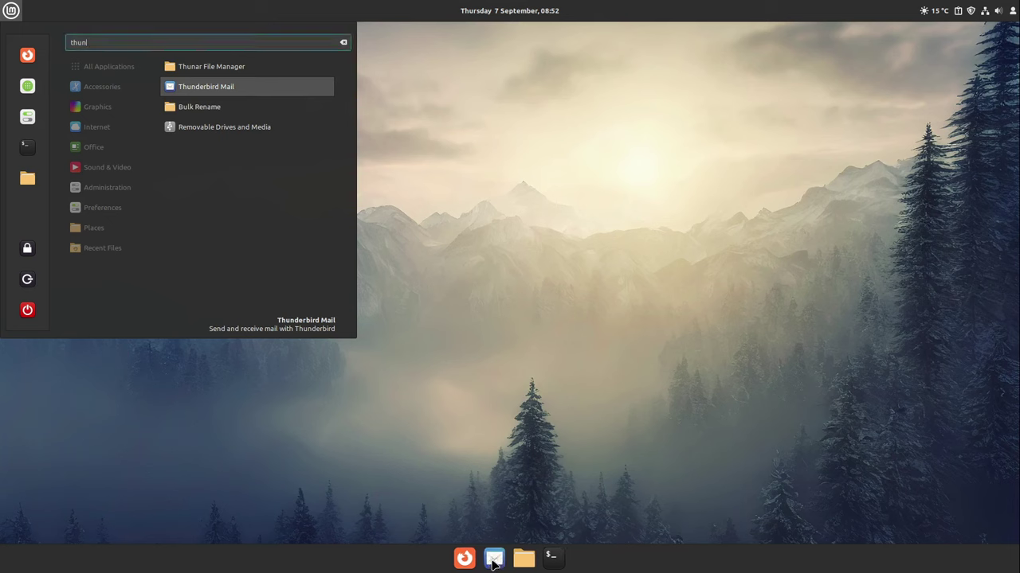
Pin LibreOffice and Celluloid to the dock and swap terminal and Files so Files is last
key(ctrl+a)
text(libr)
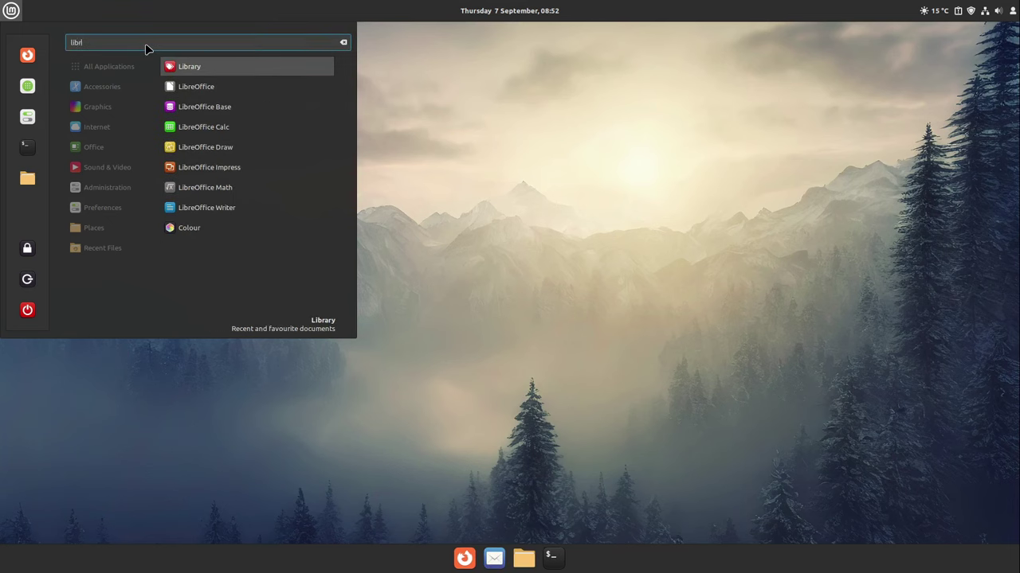
drag(196, 86, 513, 566)
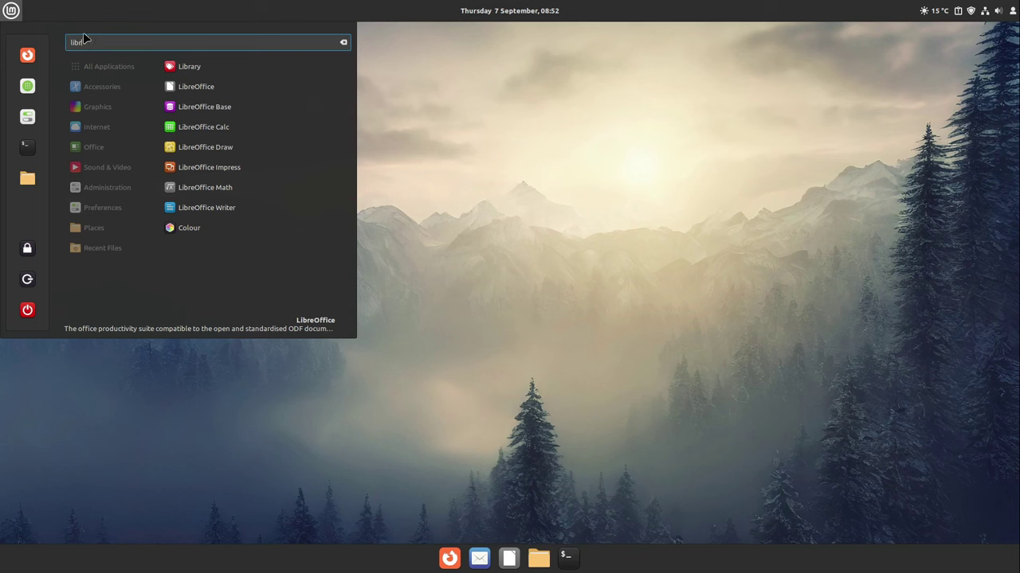
key(BackSpace)
key(BackSpace)
key(BackSpace)
key(BackSpace)
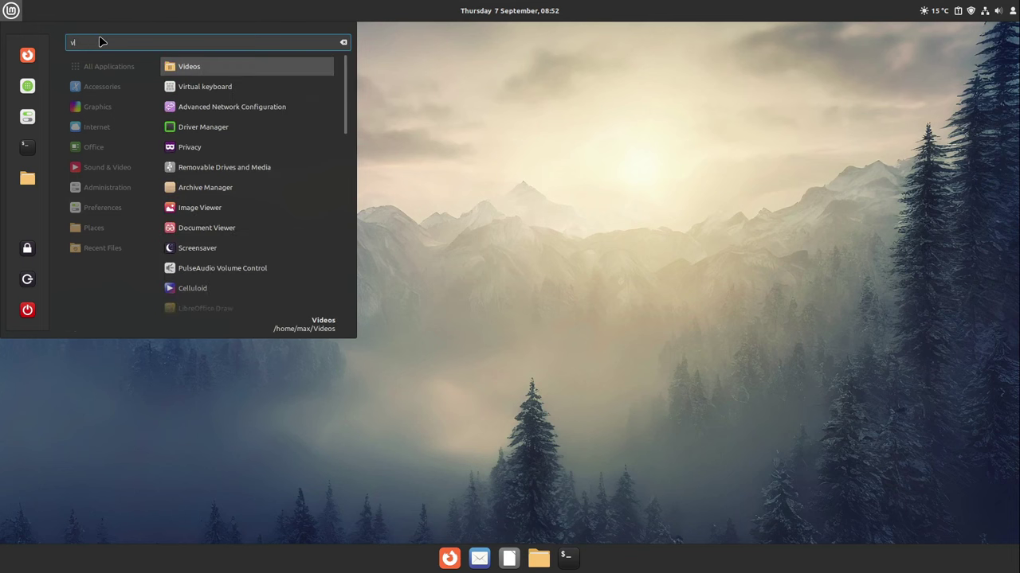
text(cell)
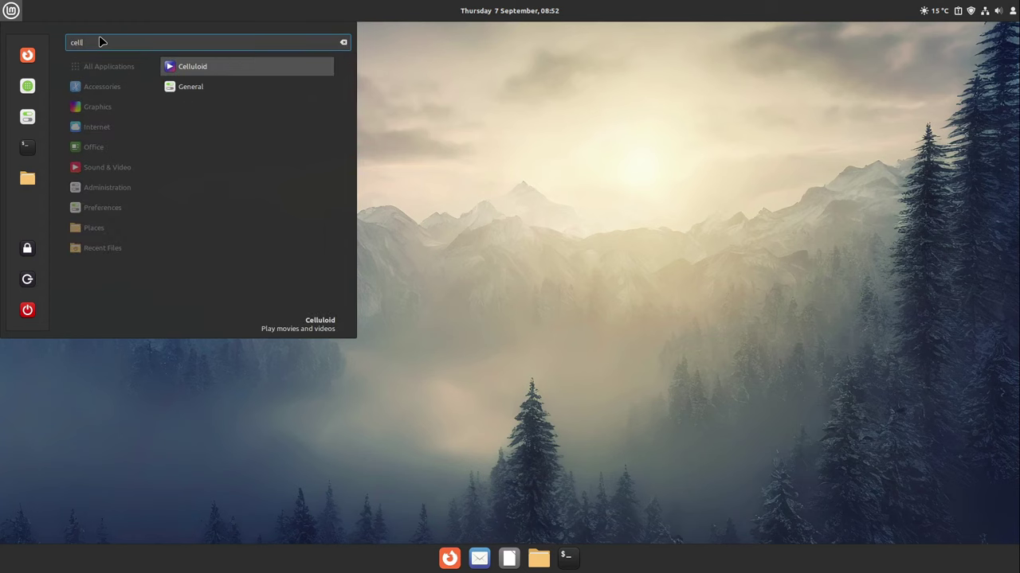
click(257, 70)
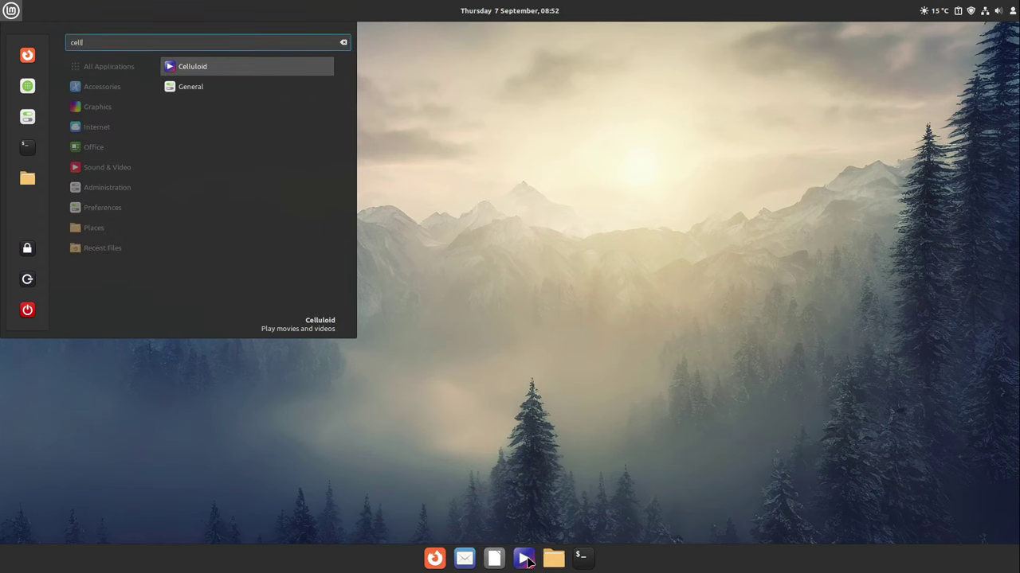
drag(585, 558, 550, 557)
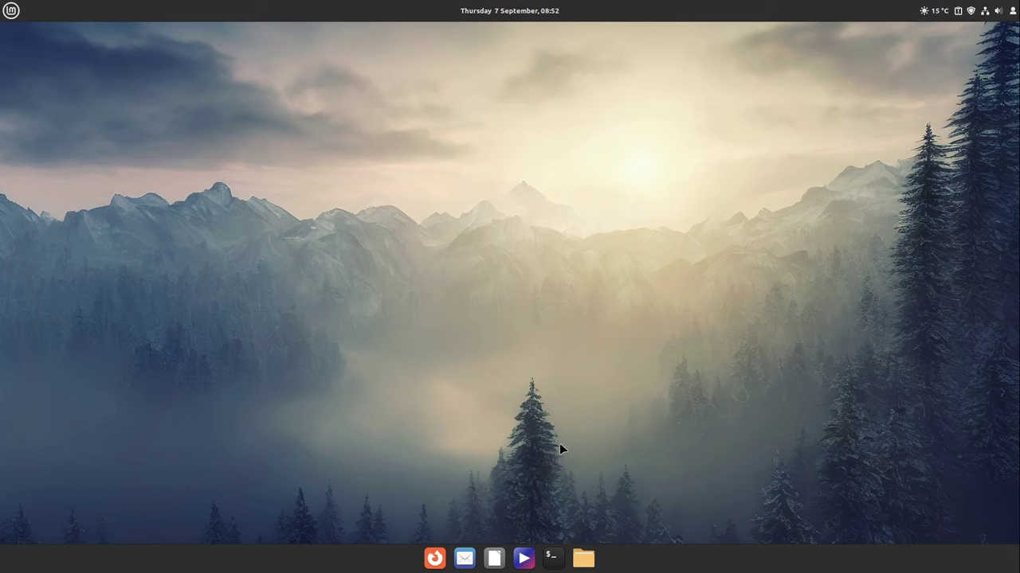
Open the Themes settings from the applications menu
click(11, 10)
text(t)
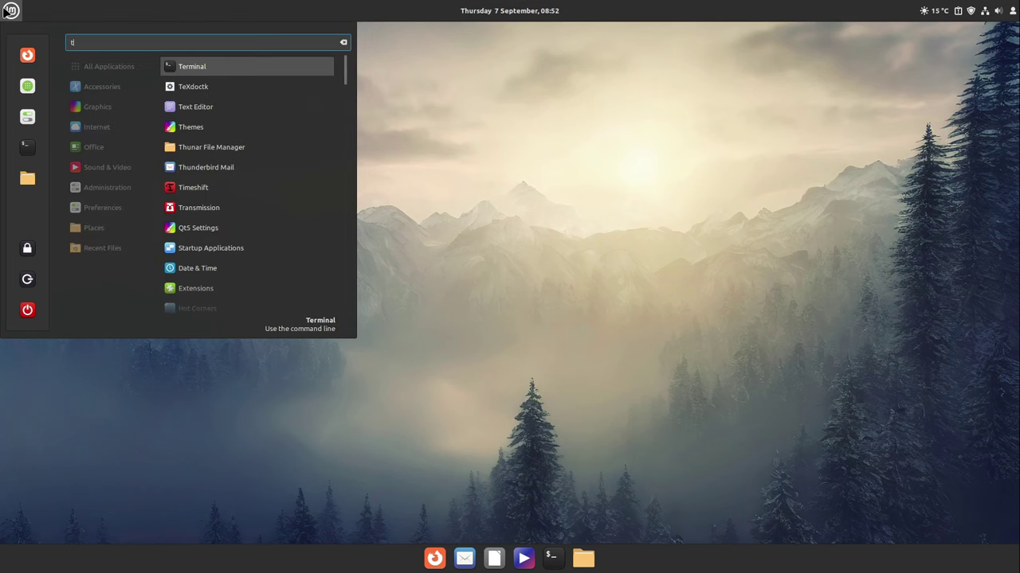
click(216, 129)
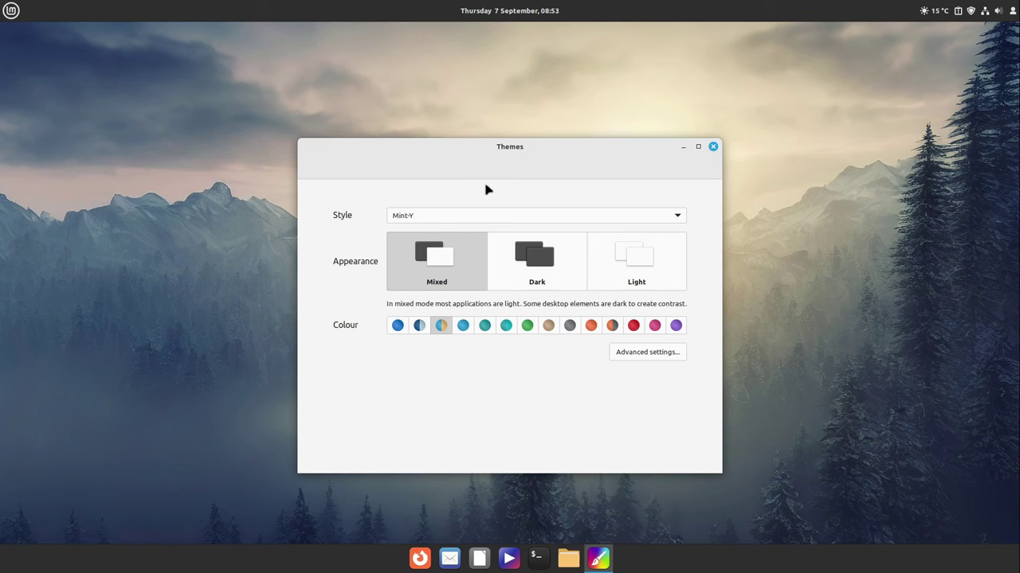
Choose the Dark appearance tile and reveal the advanced per-component theme settings
click(546, 273)
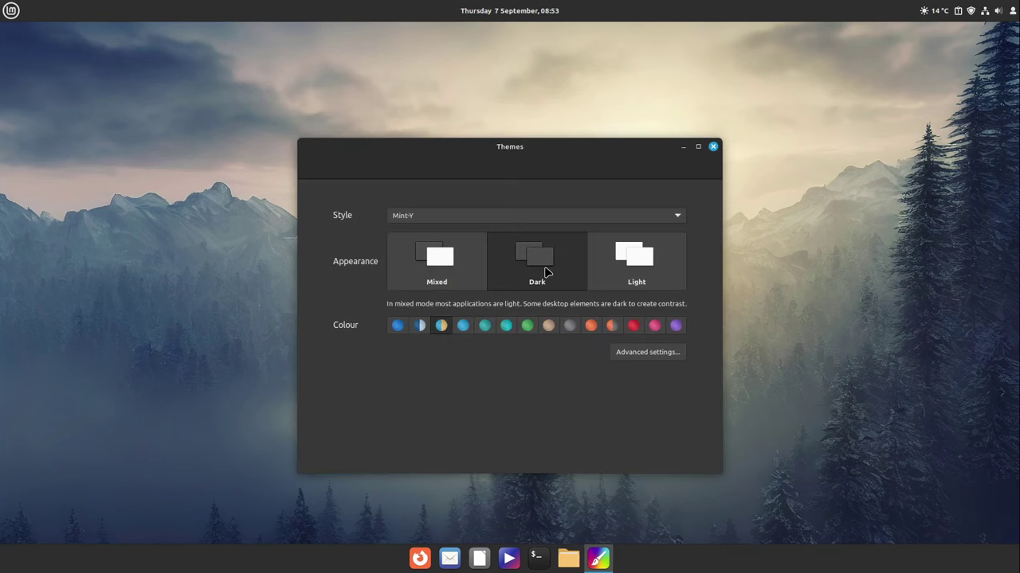
click(642, 357)
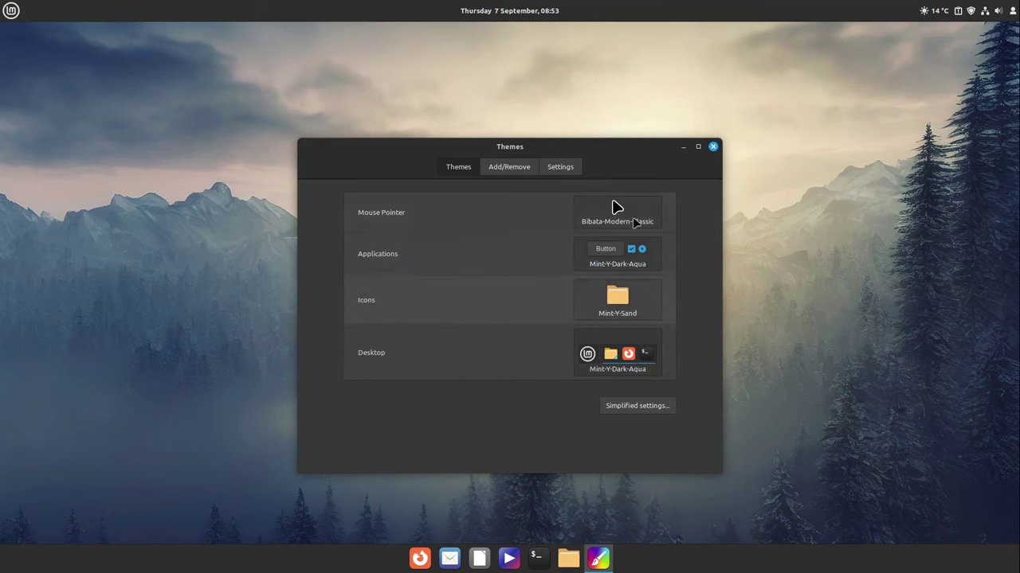
Apply Yaru-prussiangreen-dark as the icon theme
click(625, 302)
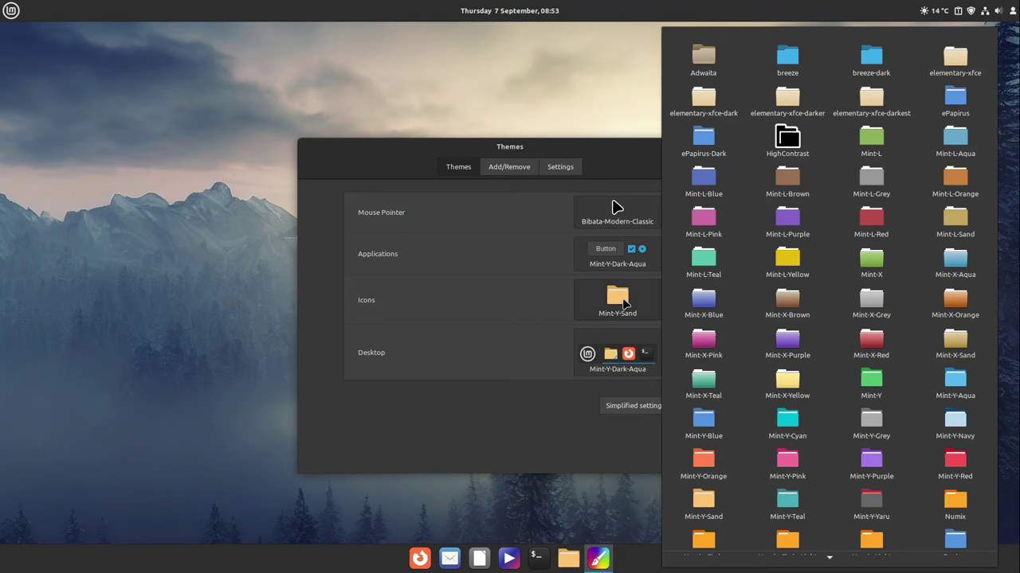
scroll(800, 312, down, 3)
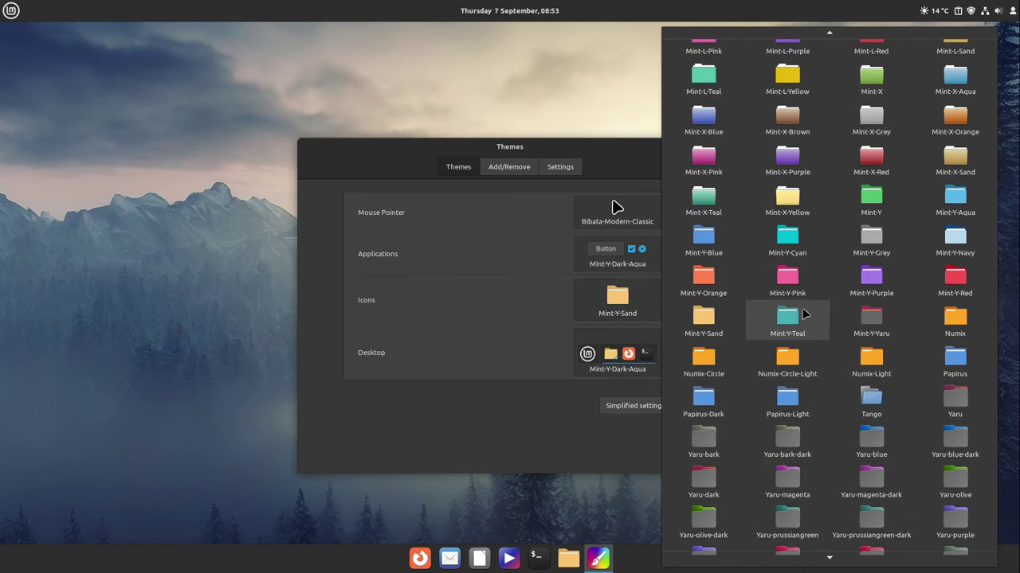
scroll(800, 315, down, 3)
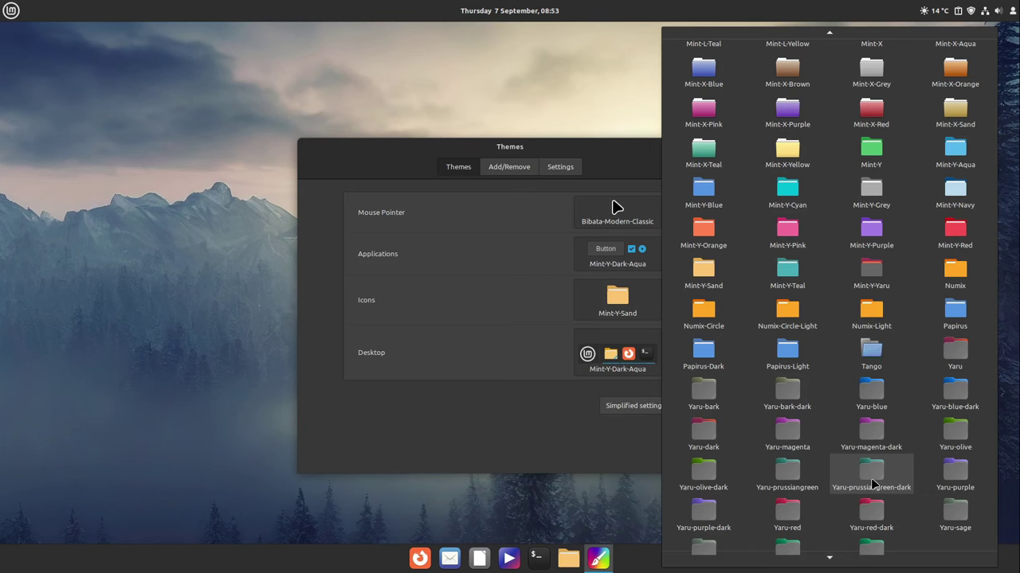
click(873, 483)
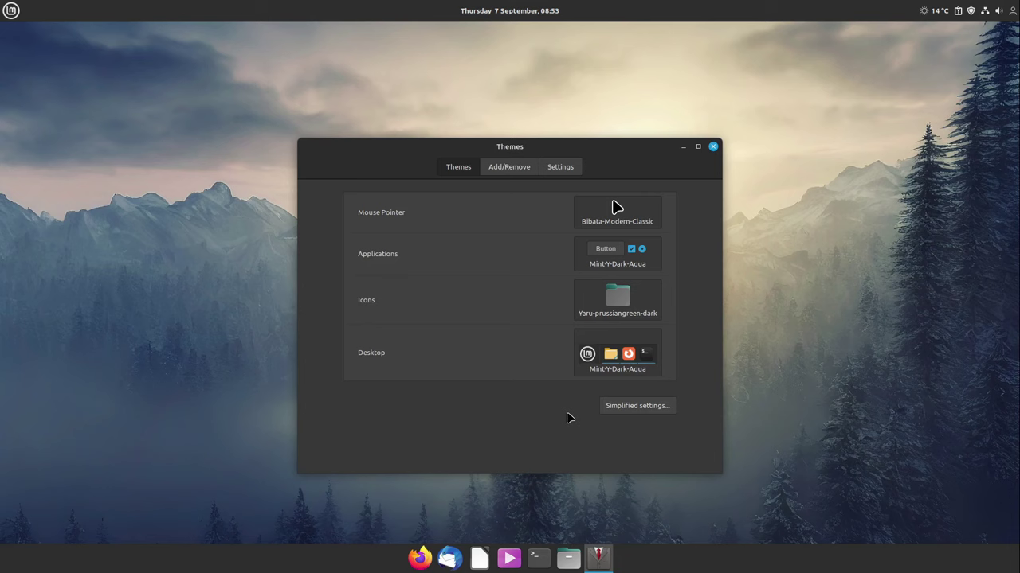
Try Numix icons, then switch the icon theme back to Yaru-prussiangreen-dark
click(613, 301)
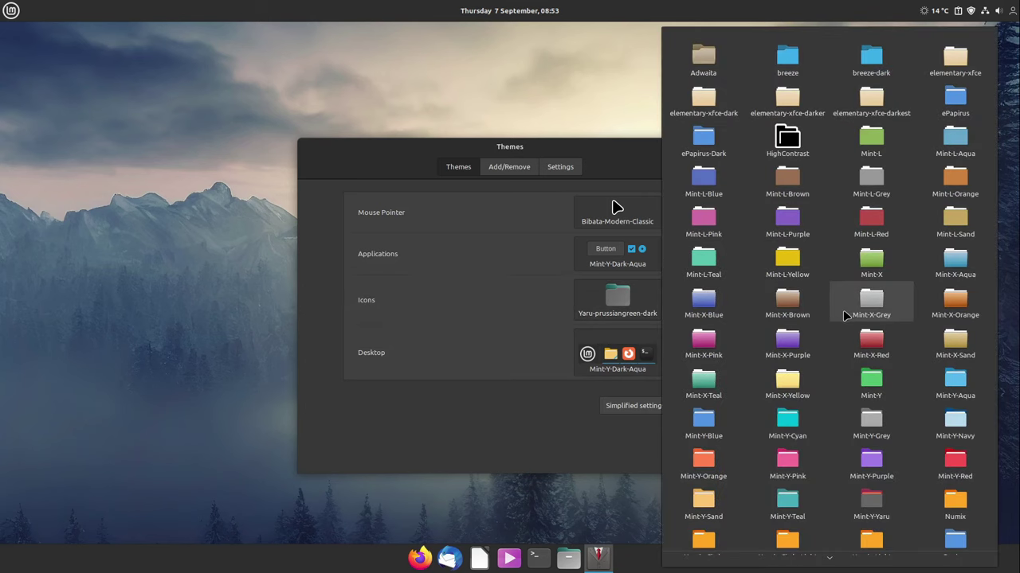
scroll(846, 316, down, 2)
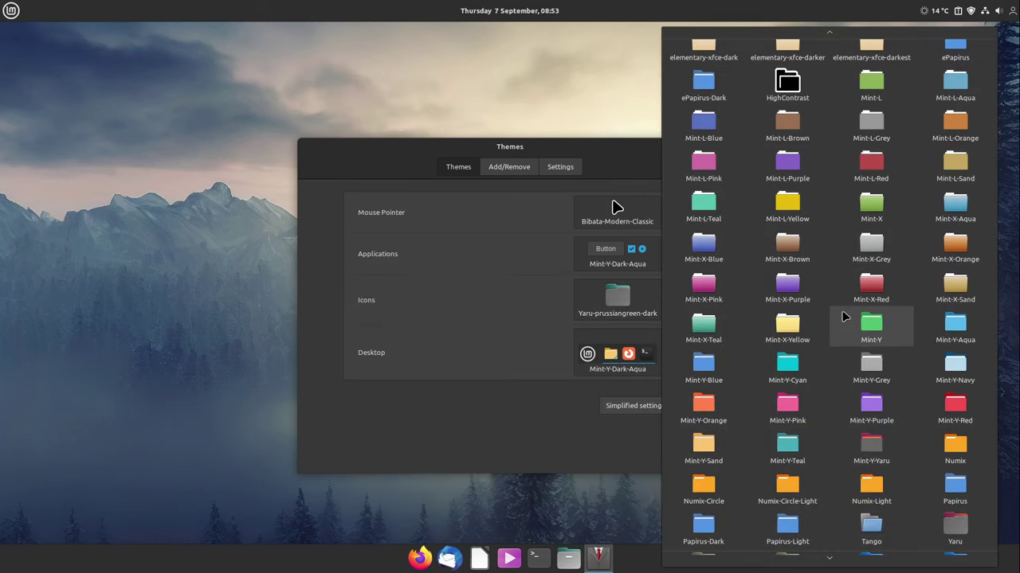
click(954, 451)
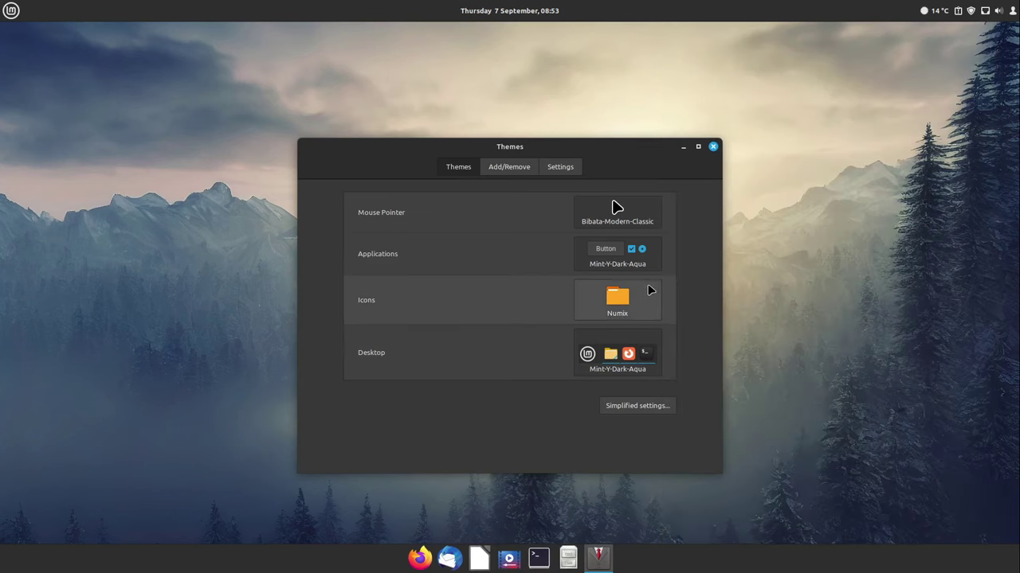
click(612, 315)
scroll(892, 405, down, 2)
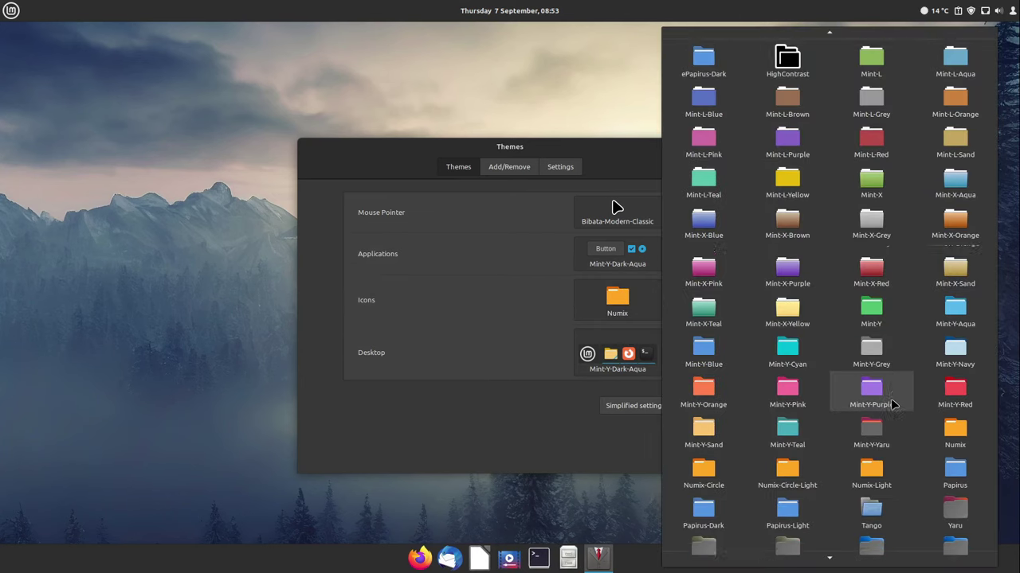
scroll(890, 404, up, 2)
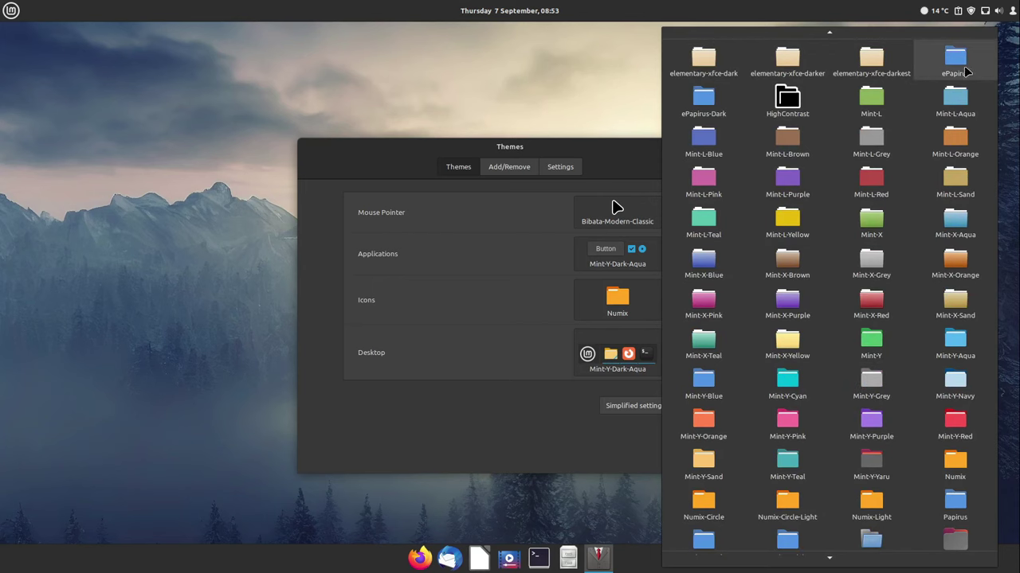
scroll(826, 284, down, 4)
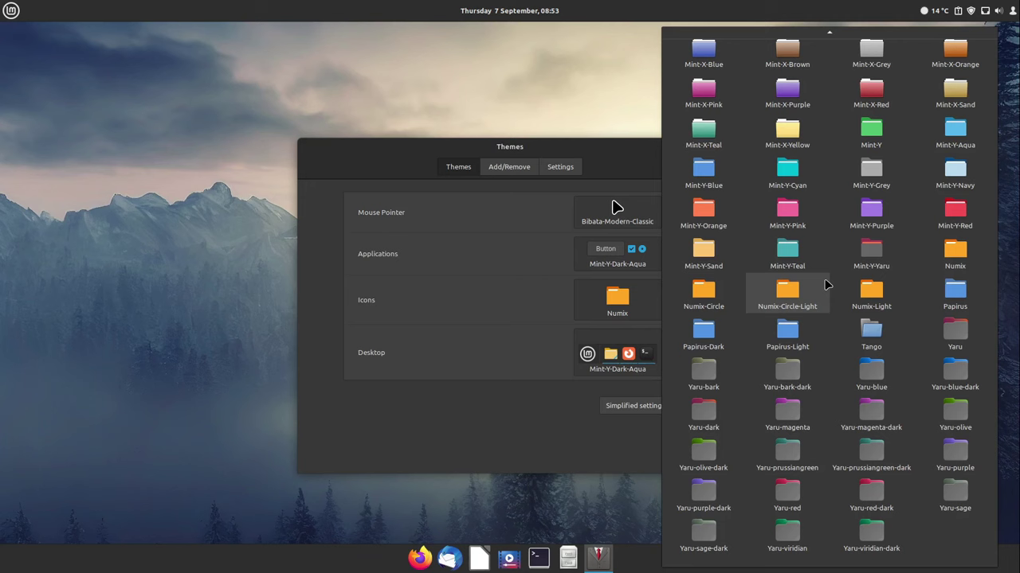
click(898, 462)
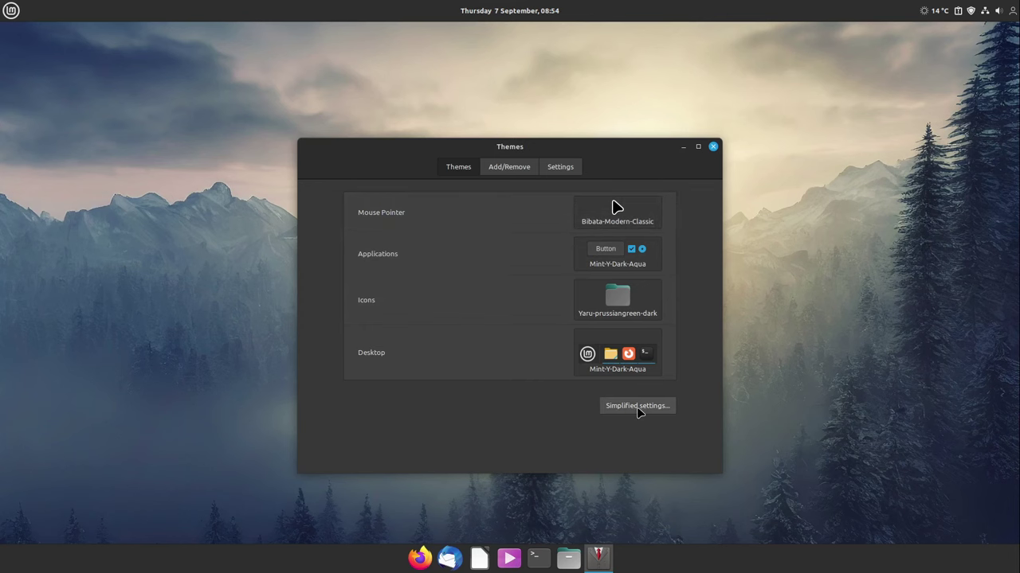
Return to the advanced settings and set the Applications theme to Mint-Y-Dark-Teal
click(633, 406)
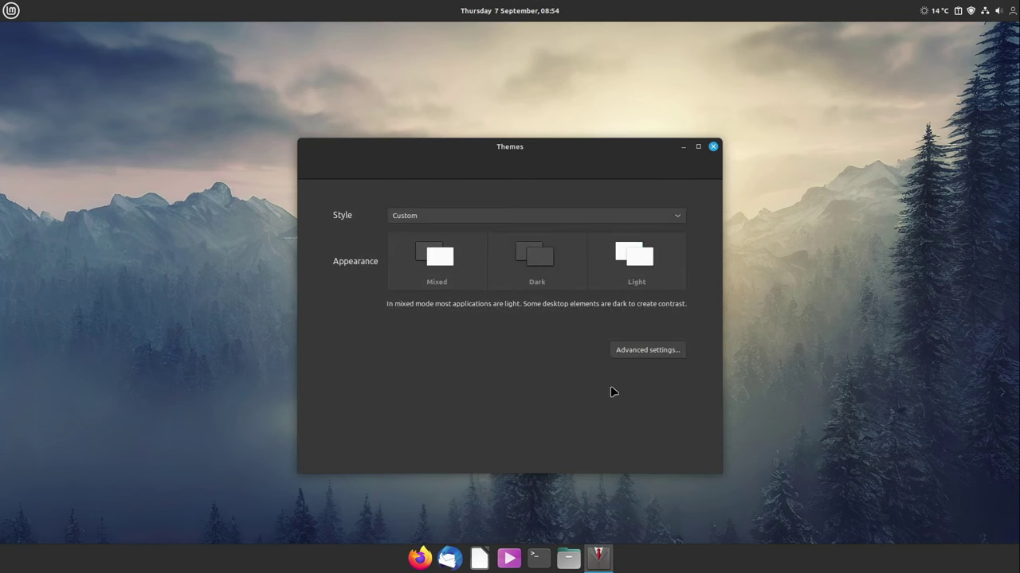
click(637, 356)
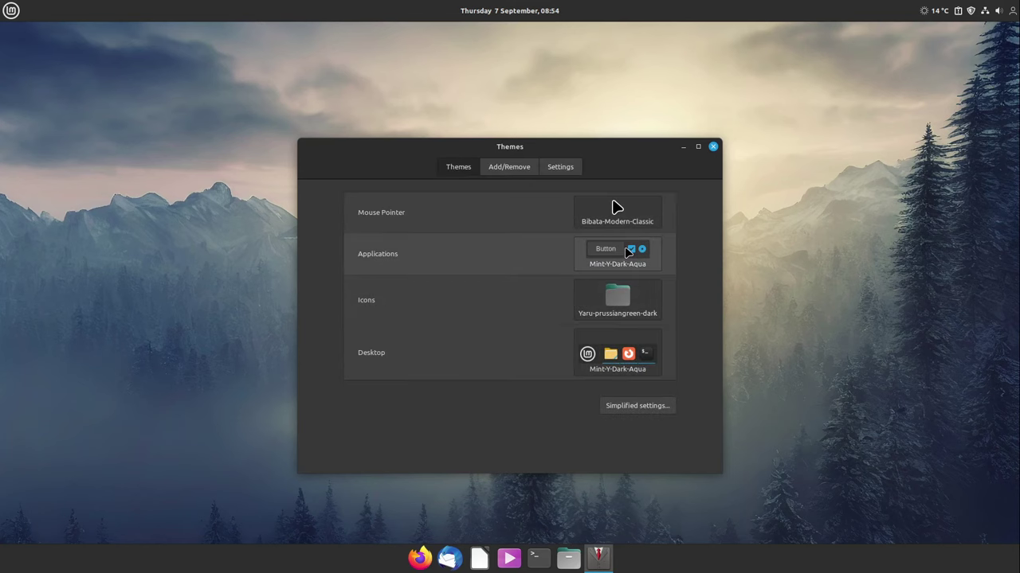
click(585, 259)
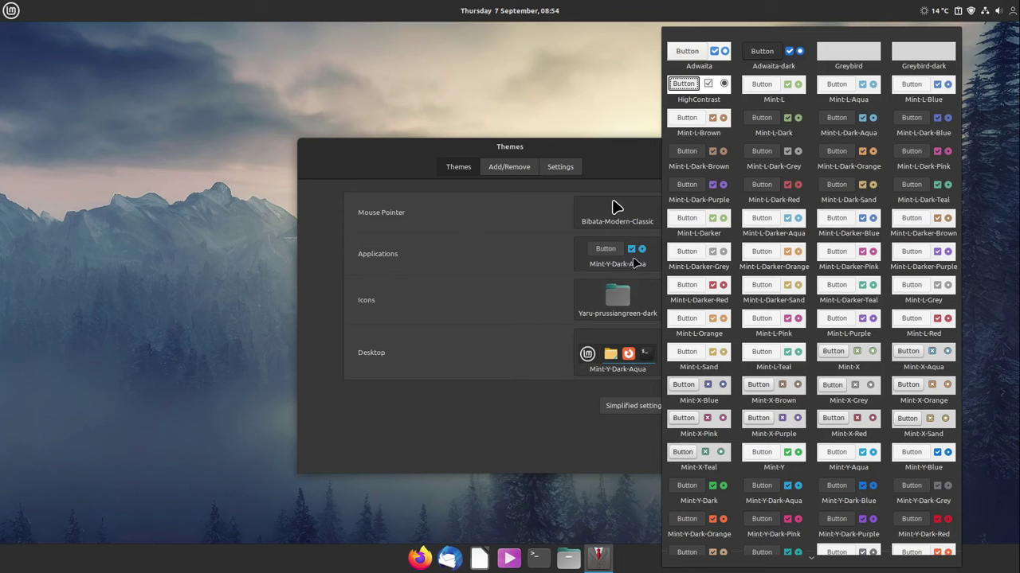
scroll(759, 487, down, 2)
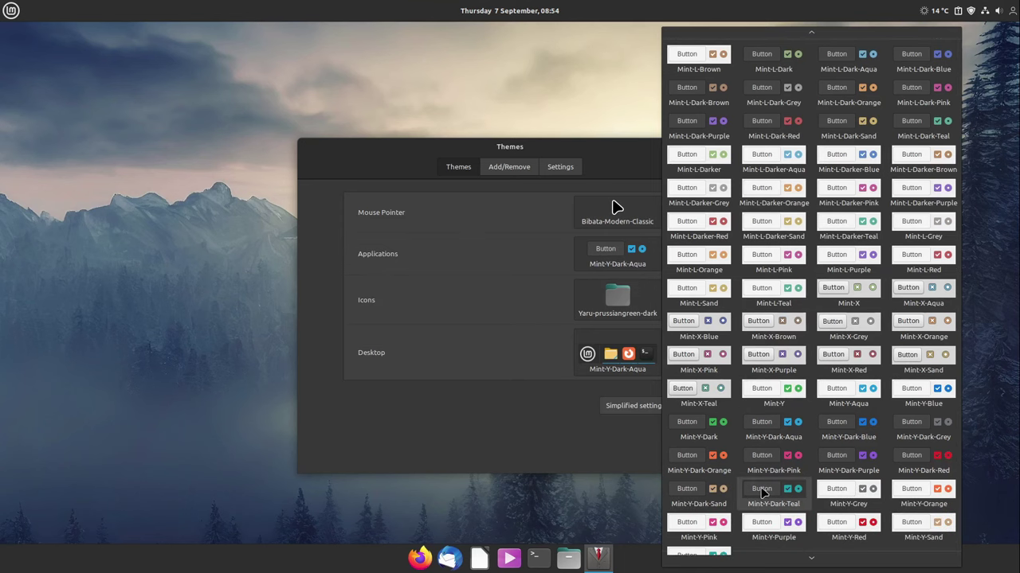
click(761, 493)
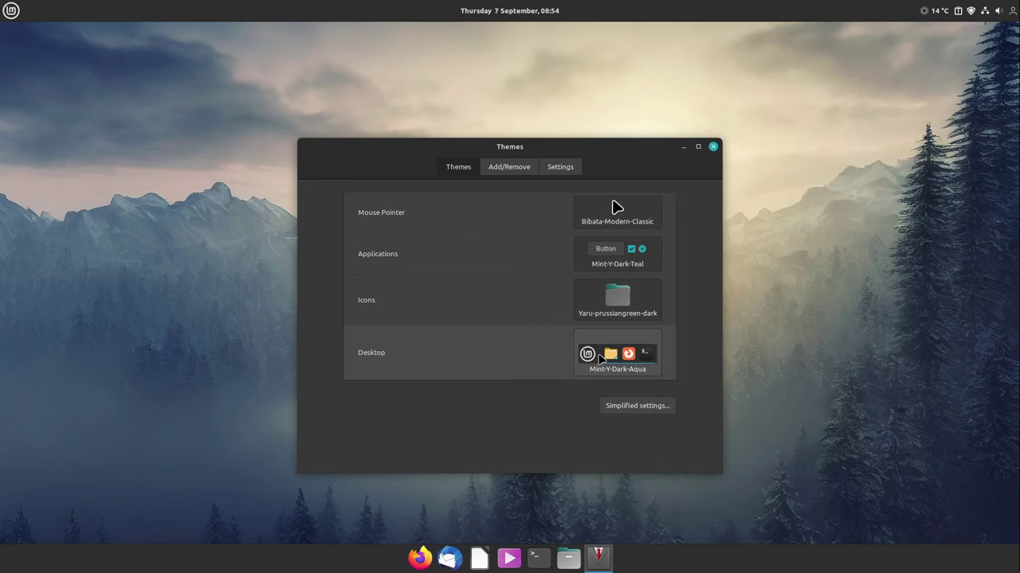
Set the Desktop theme to Mint-Y-Dark-Teal and close the Themes window
click(601, 359)
scroll(731, 365, down, 2)
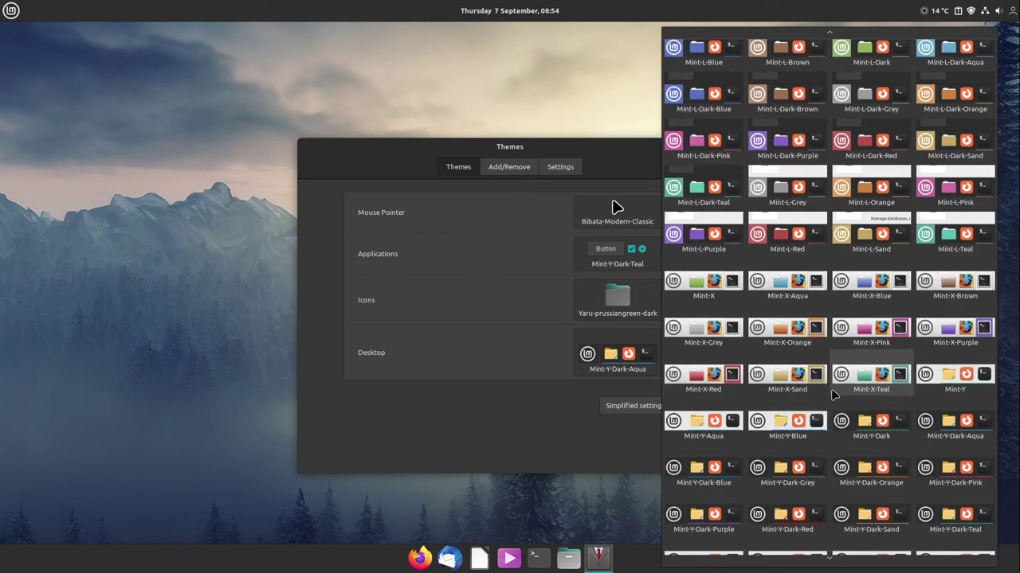
click(964, 501)
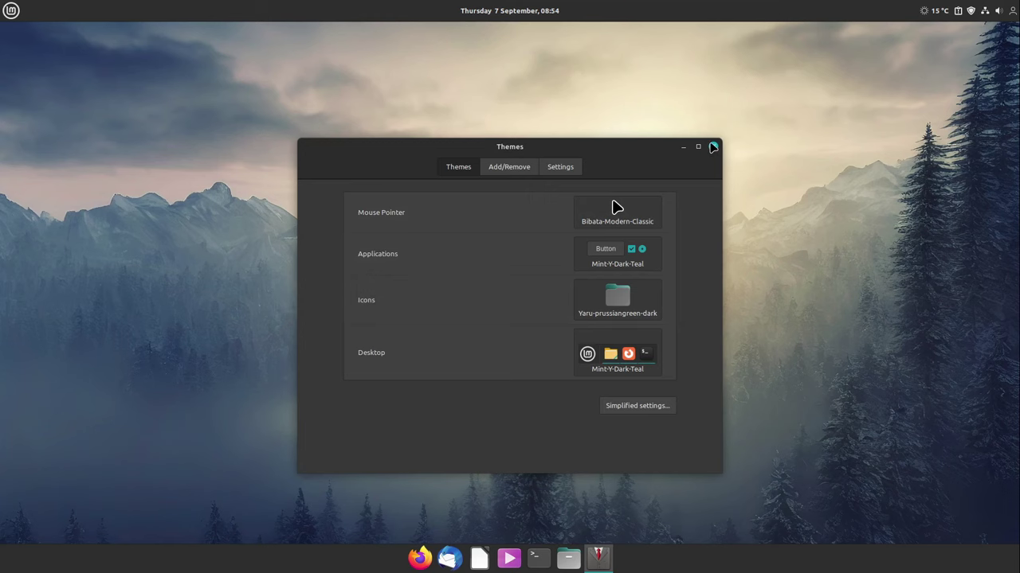
click(713, 146)
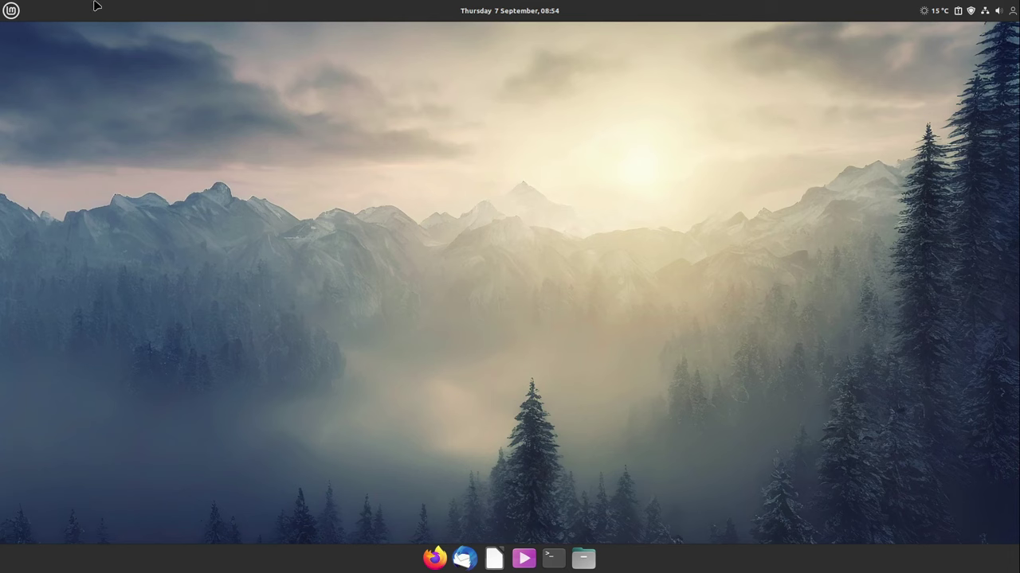
Launch the Extensions manager by searching 'ext' in the menu
click(11, 10)
text(ext)
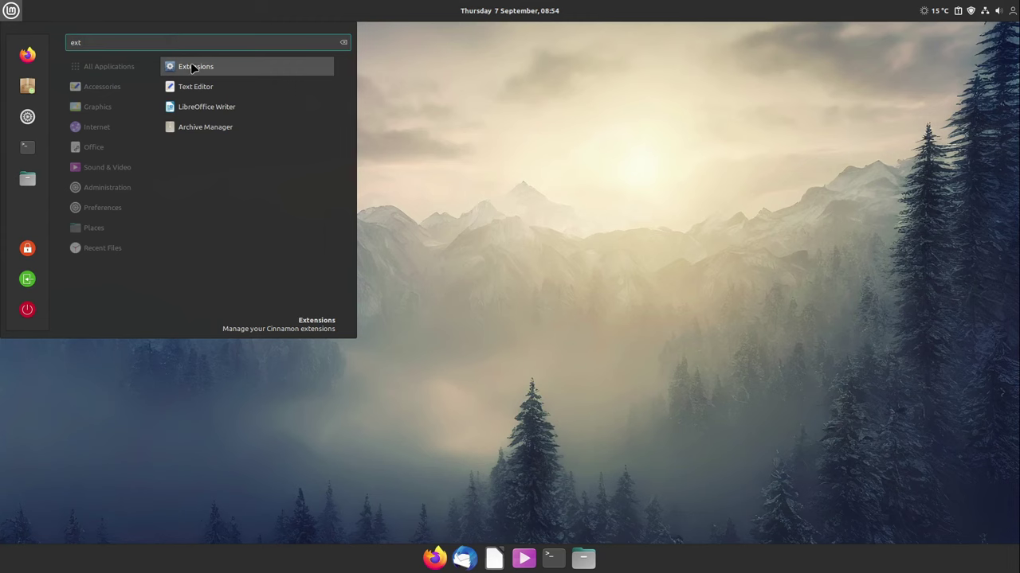
click(192, 68)
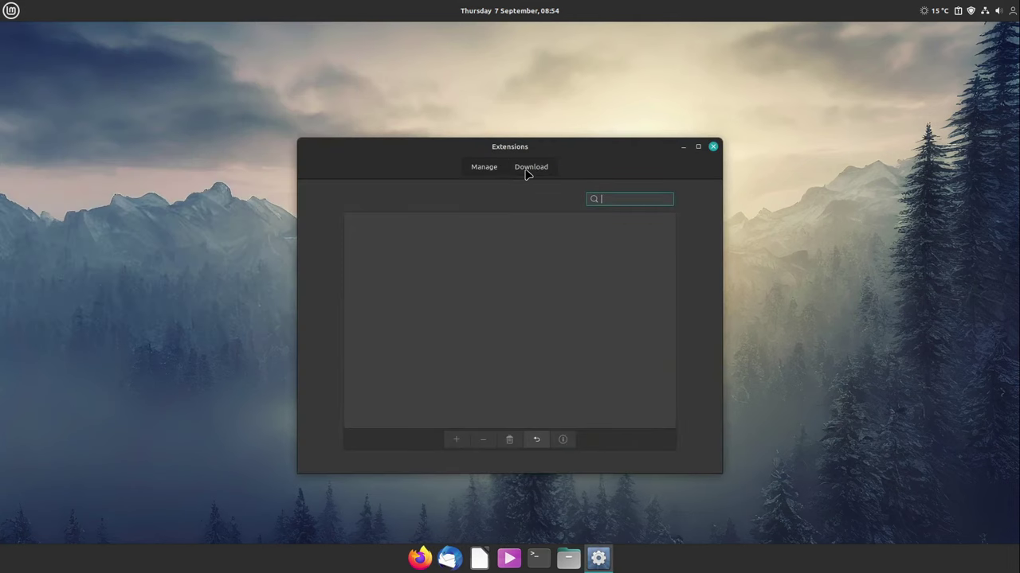
Browse the downloadable extensions and return to the top, where Transparent panels leads
scroll(498, 270, down, 3)
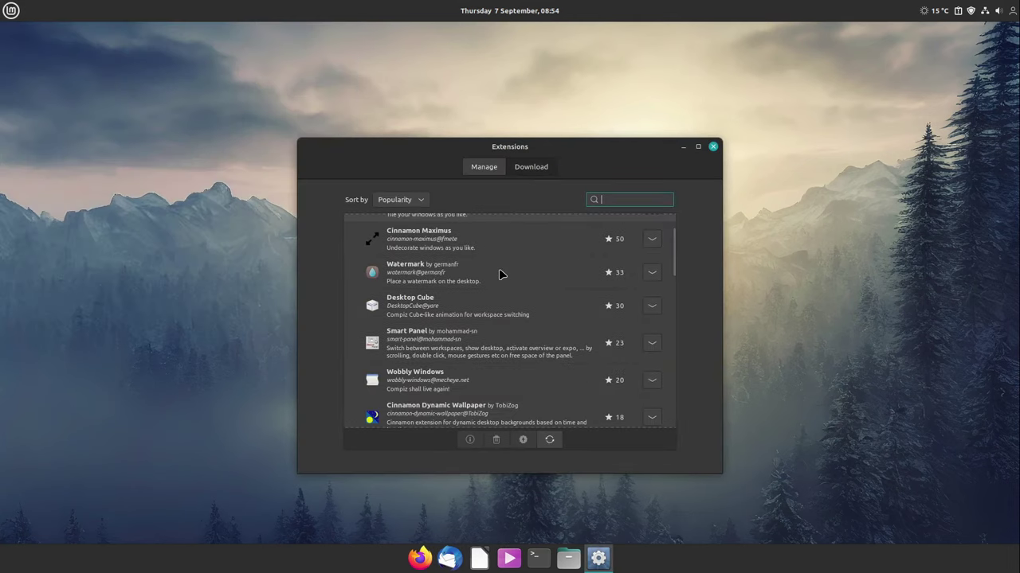
scroll(500, 273, up, 4)
scroll(492, 294, down, 3)
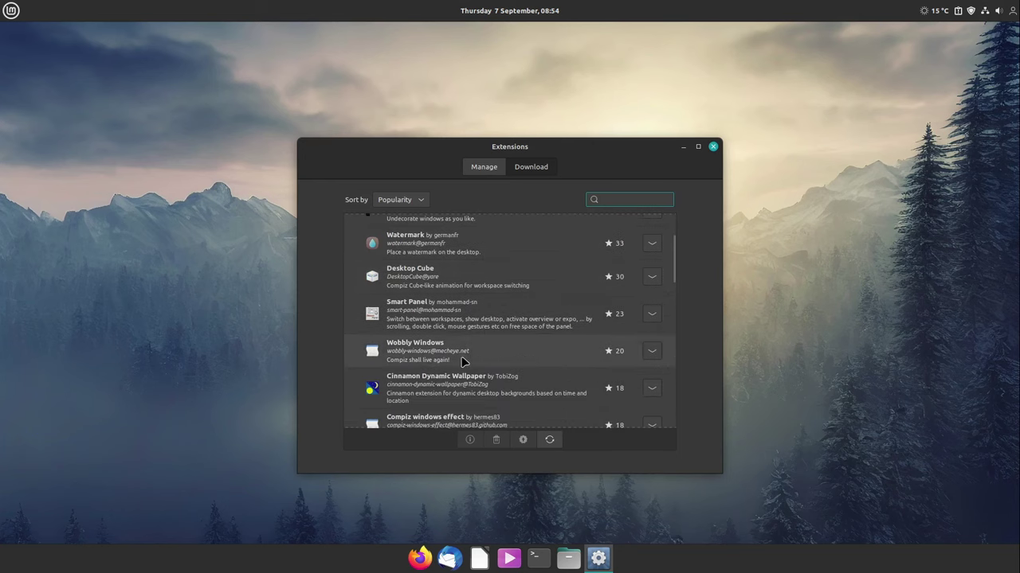
scroll(460, 359, down, 2)
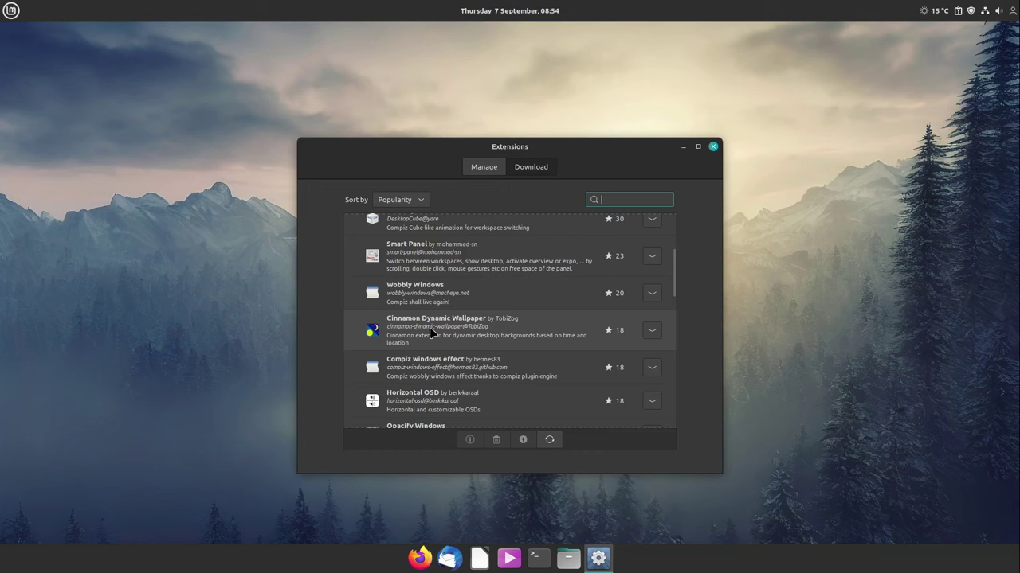
scroll(430, 334, down, 6)
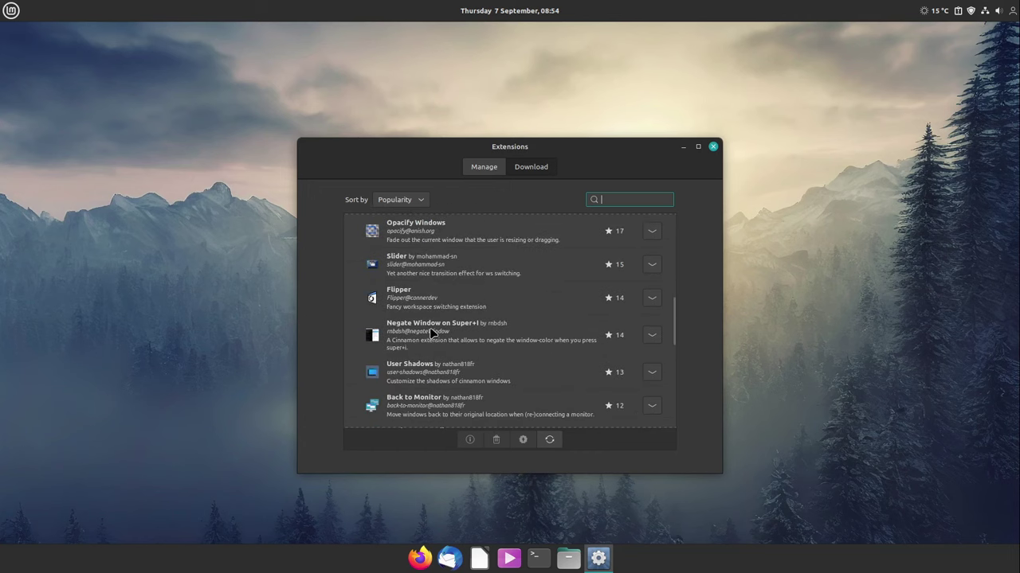
scroll(453, 307, up, 4)
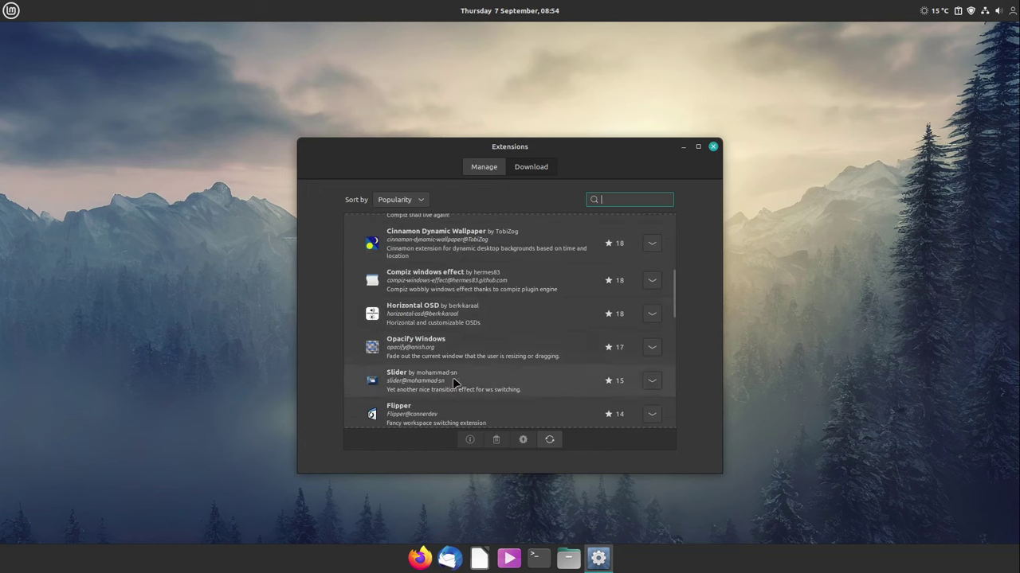
scroll(431, 242, down, 4)
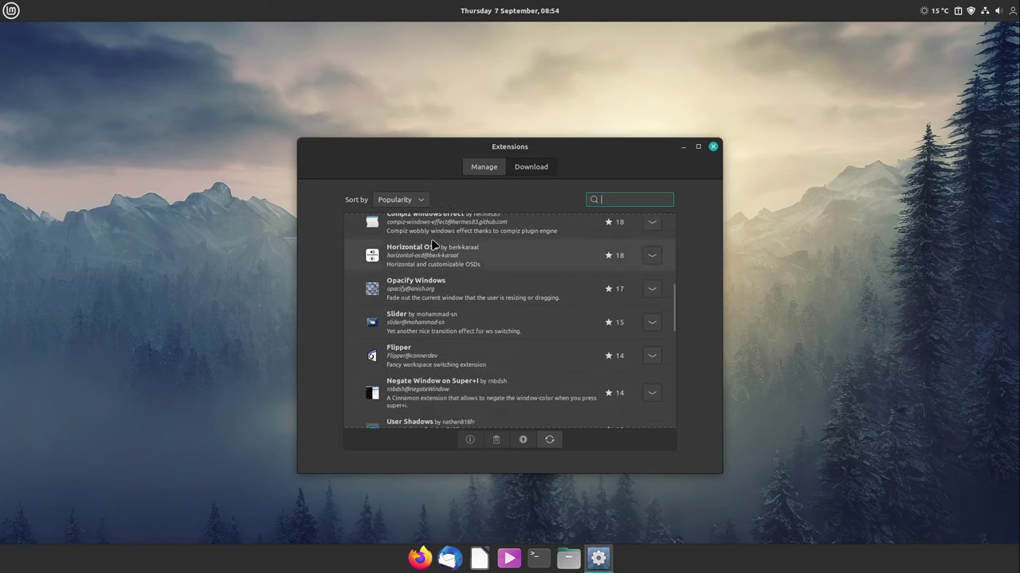
scroll(431, 246, down, 2)
scroll(431, 246, up, 3)
scroll(431, 246, down, 4)
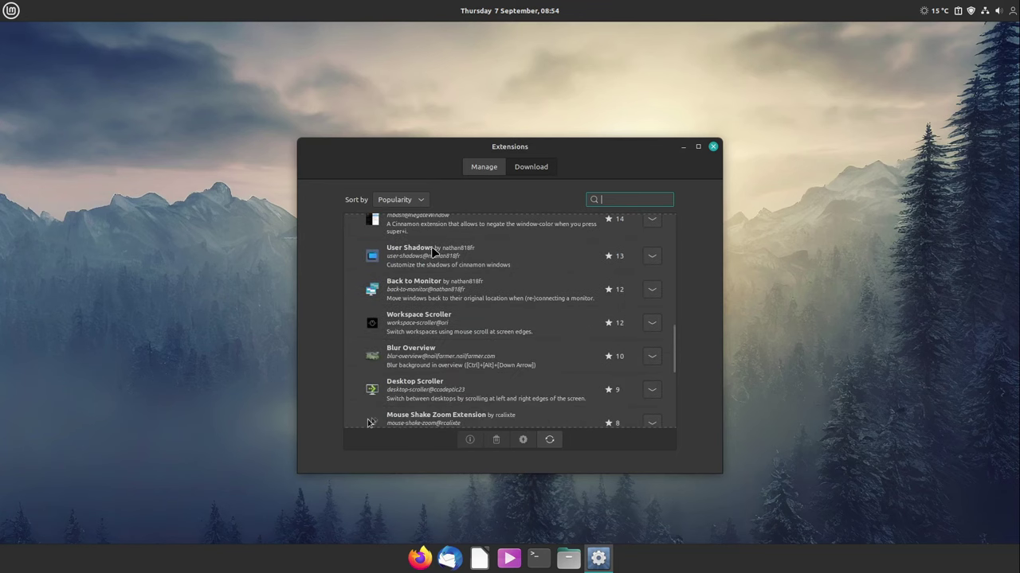
scroll(434, 249, up, 5)
scroll(435, 250, up, 8)
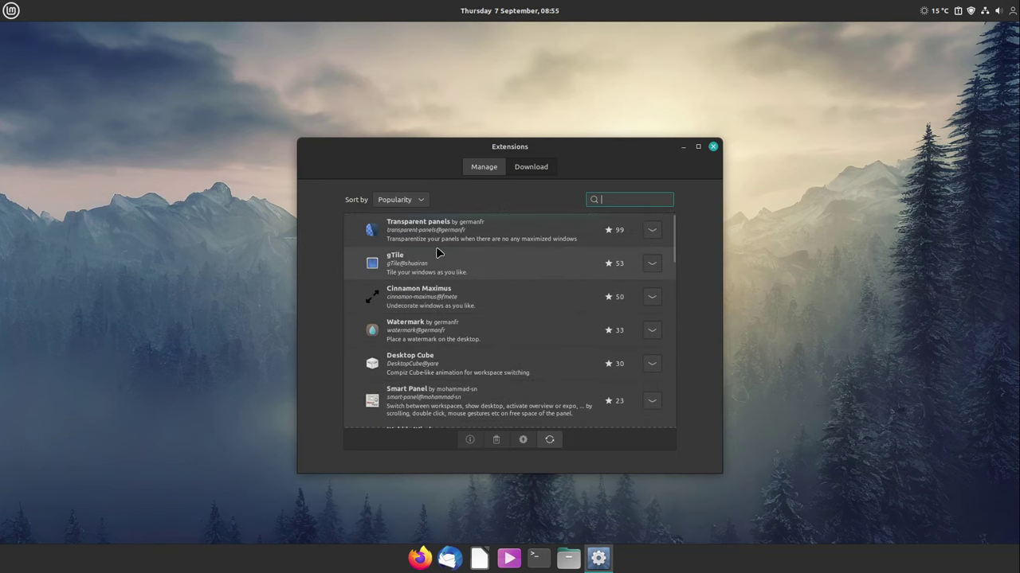
Install Transparent panels from the Download list, then enable it under Manage
click(430, 237)
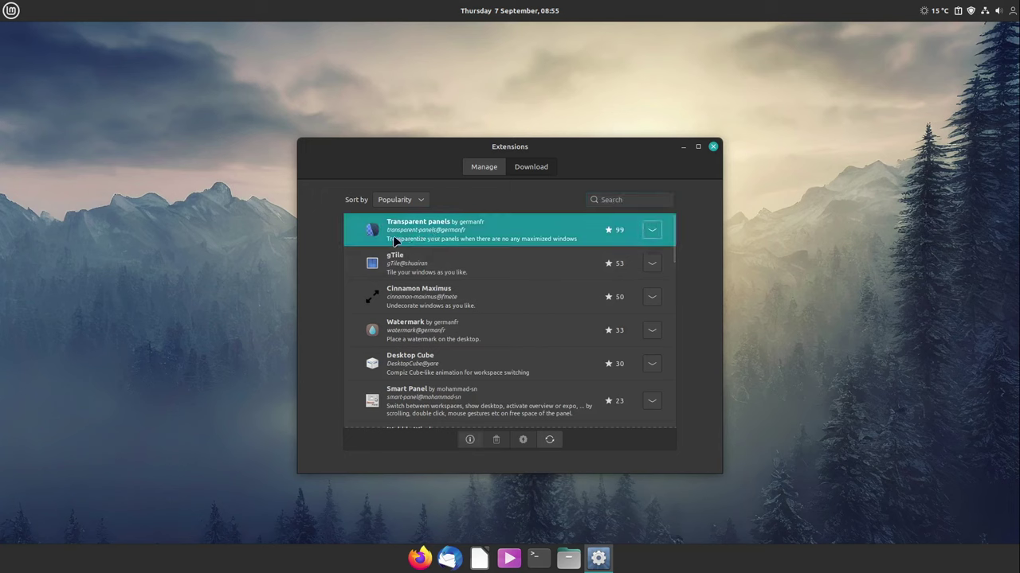
click(652, 232)
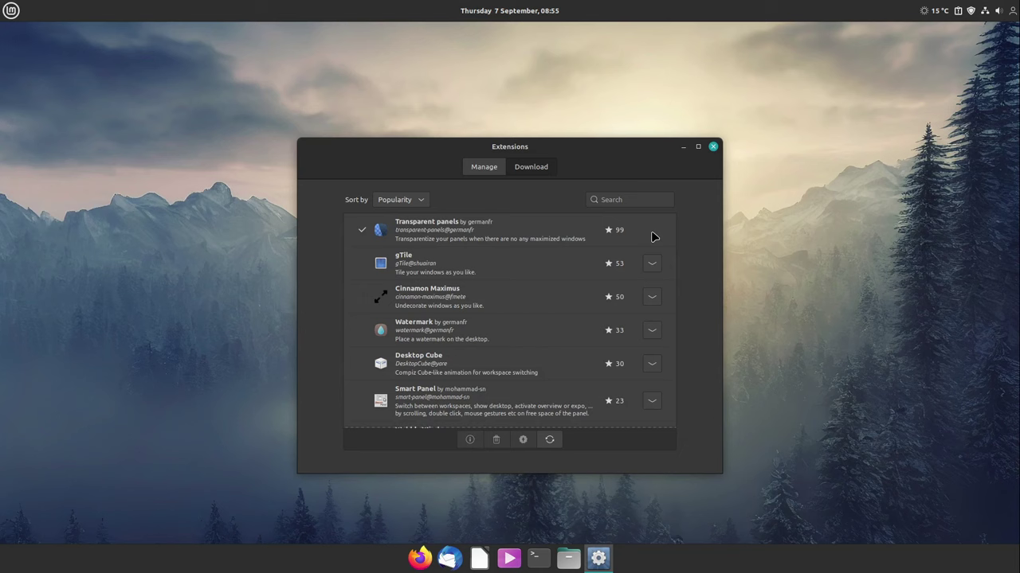
click(483, 168)
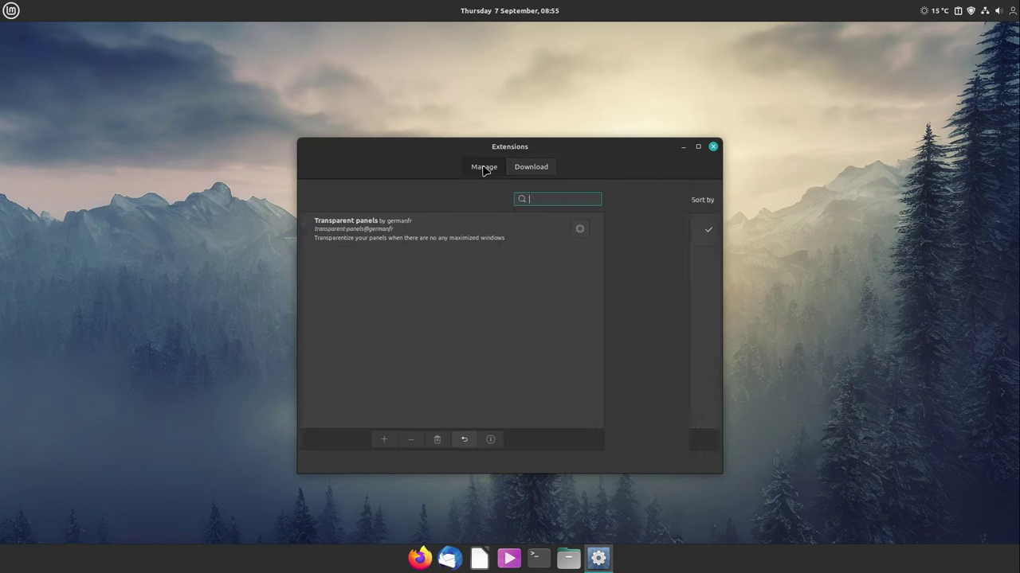
click(449, 229)
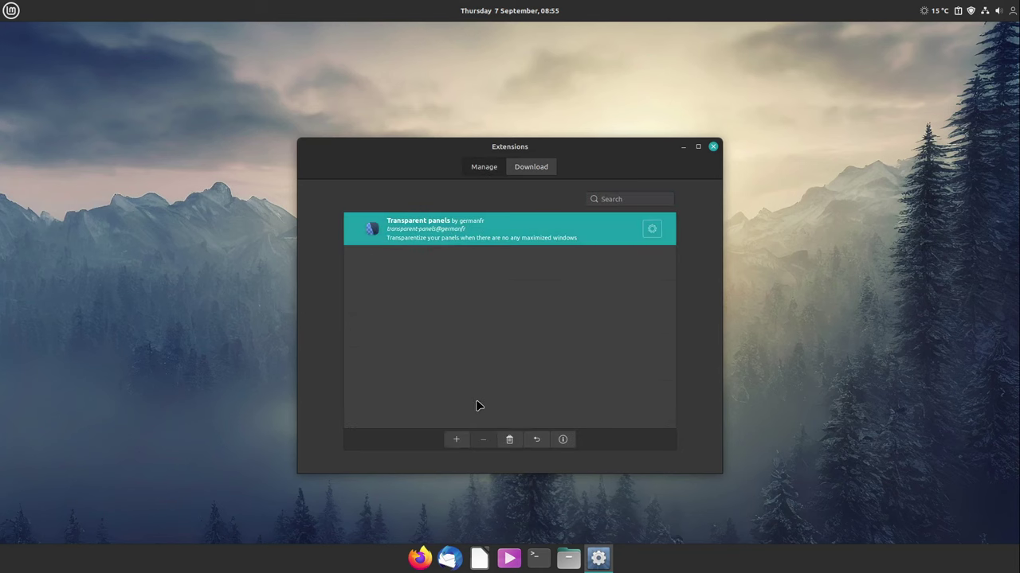
click(458, 442)
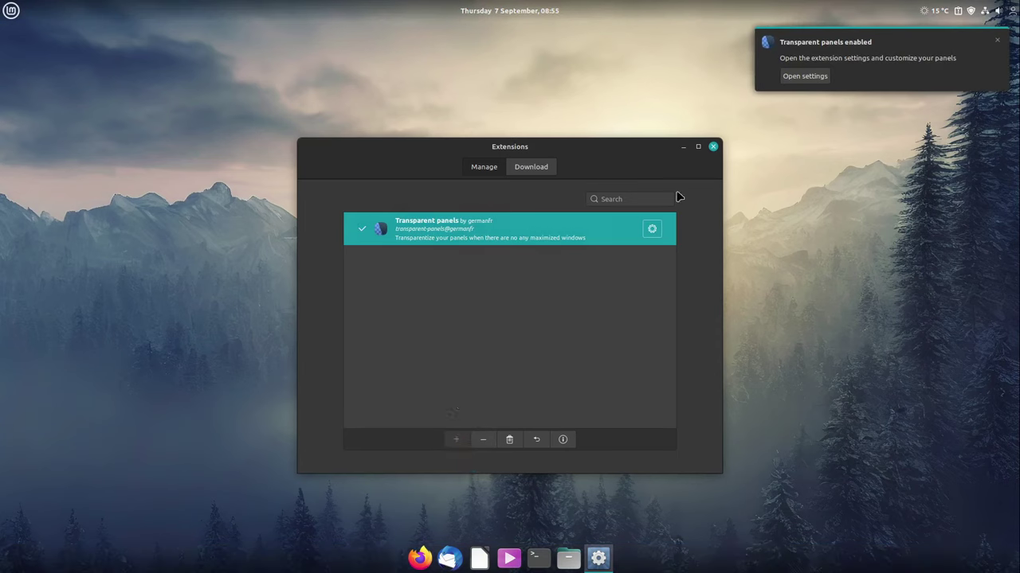
Close the Extensions window
click(713, 148)
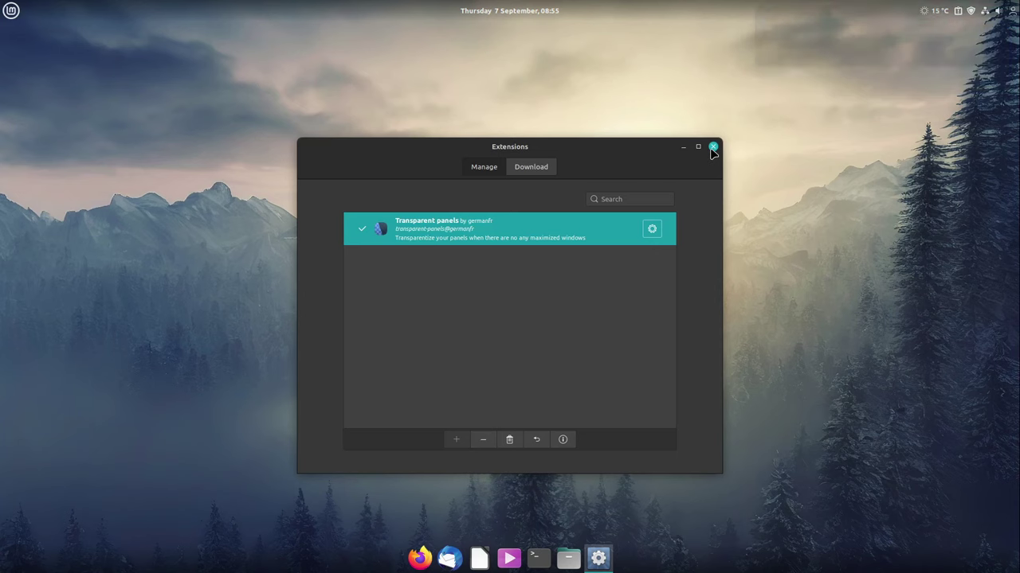